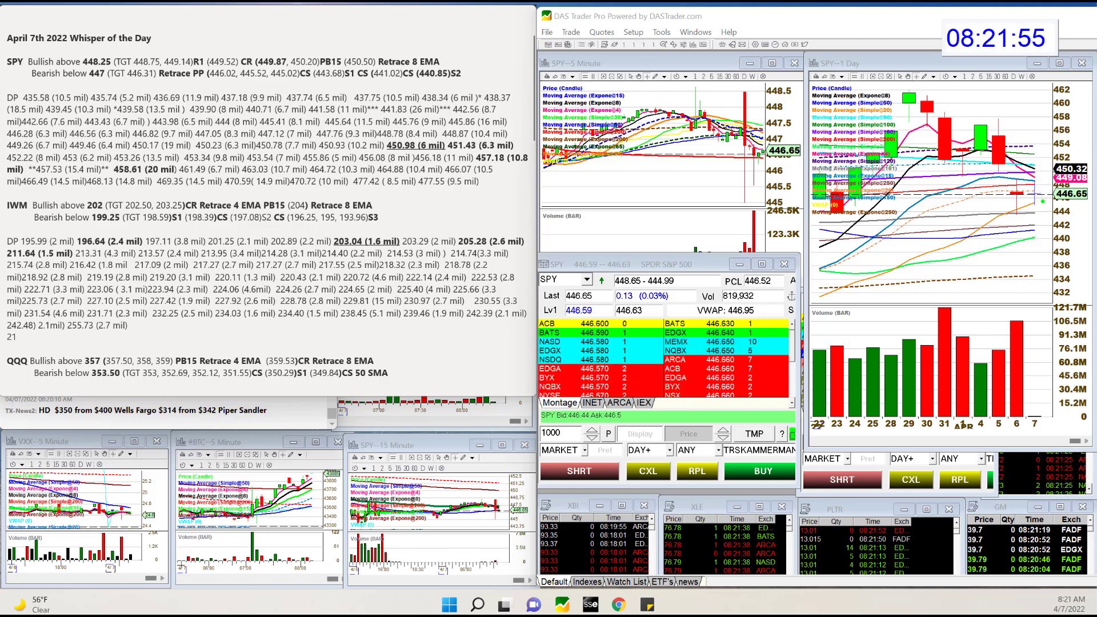
Mark up the latest candle on the SPY daily chart and load IWM into the montage and linked charts.
drag(1026, 184, 1038, 170)
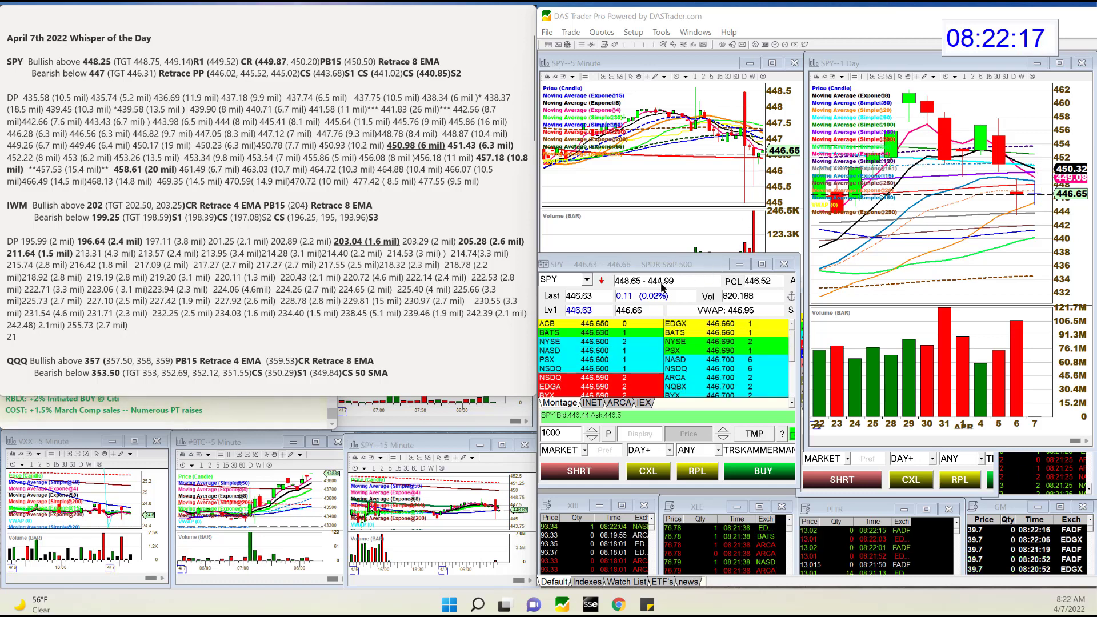
click(569, 284)
text(S)
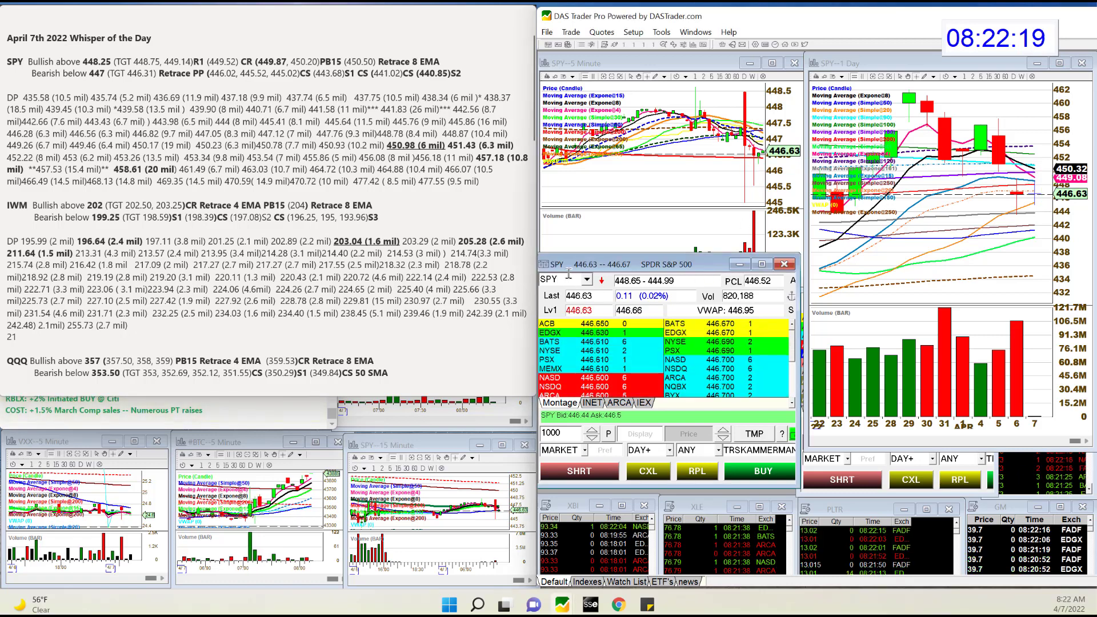
key(BackSpace)
text(IWM)
key(Return)
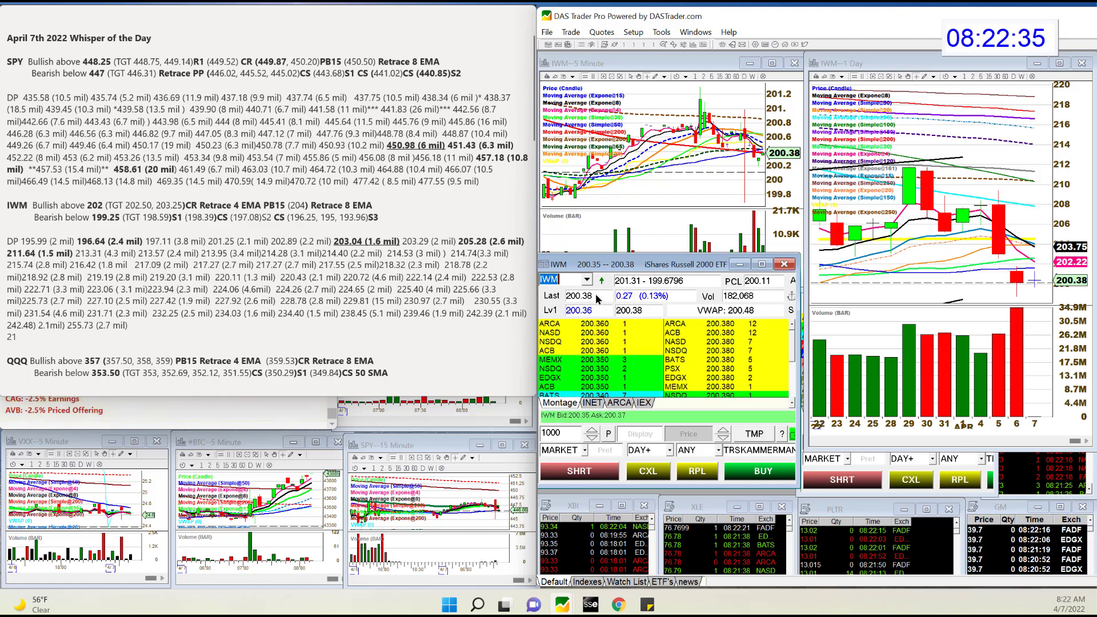
Bring the QQQ levels into view in the notes and load QQQ into the montage and charts.
scroll(396, 275, down, 2)
scroll(395, 275, down, 6)
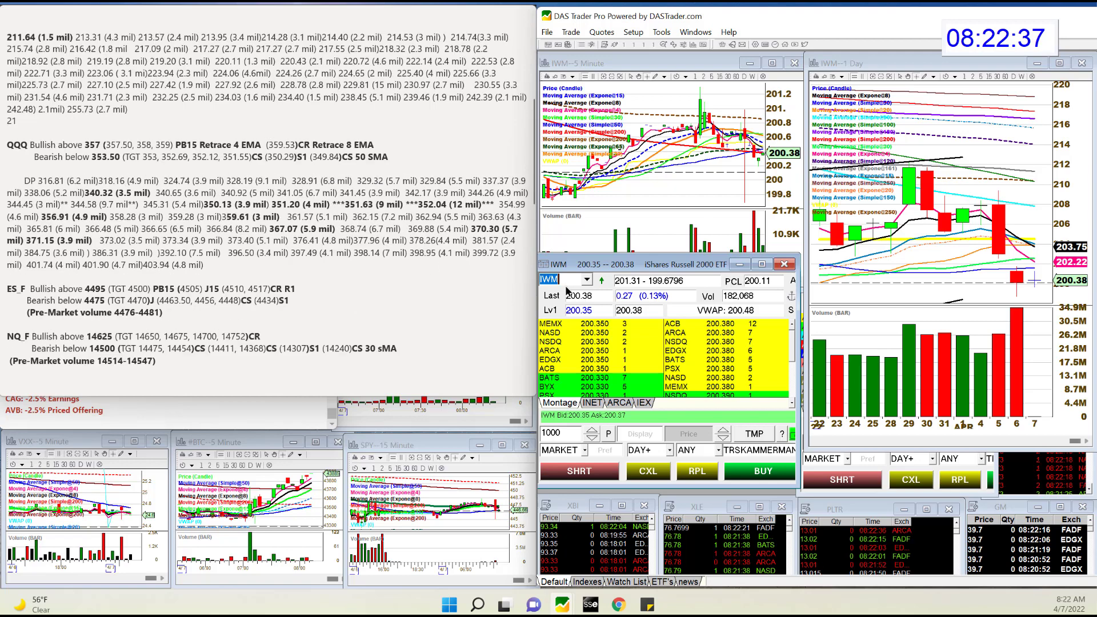
click(564, 280)
key(BackSpace)
key(BackSpace)
key(BackSpace)
text(QQQ)
key(Return)
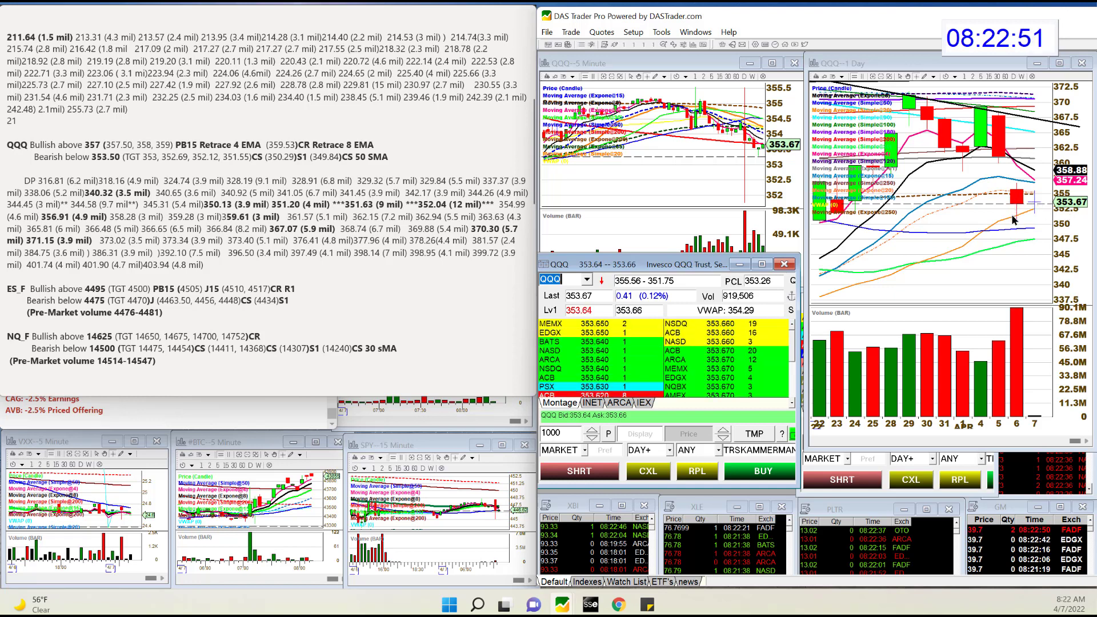
Load the E-mini S&P 500 future #ES into the montage and charts.
click(562, 280)
key(BackSpace)
key(BackSpace)
key(BackSpace)
text(#ES)
key(Return)
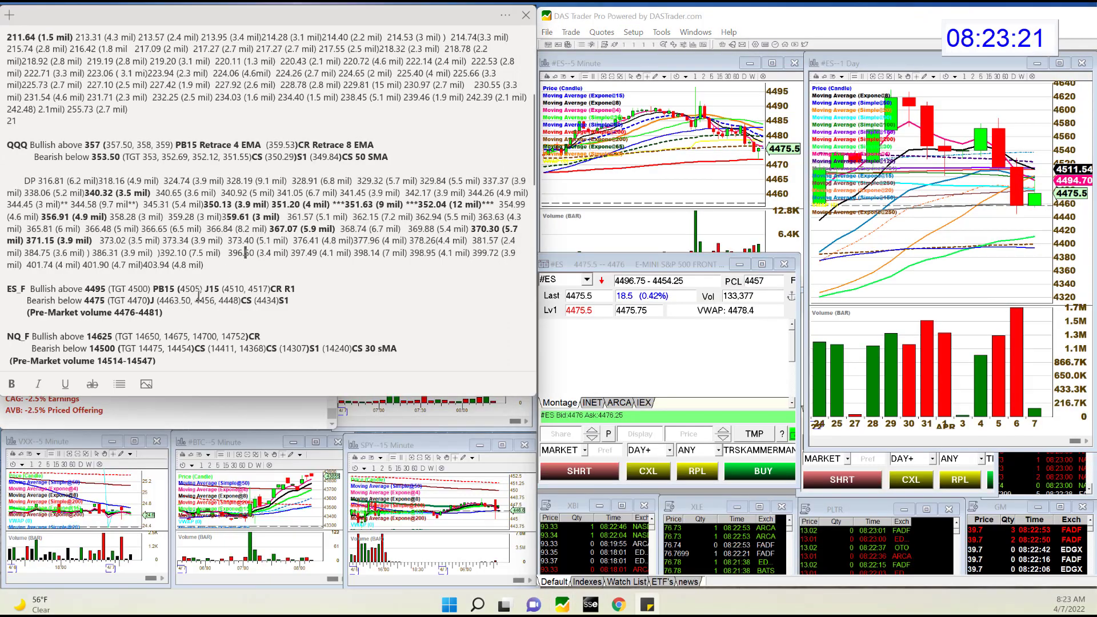
Point out the ES_F bearish target in the notes and load the Nasdaq future #NQ into the montage and charts.
click(152, 301)
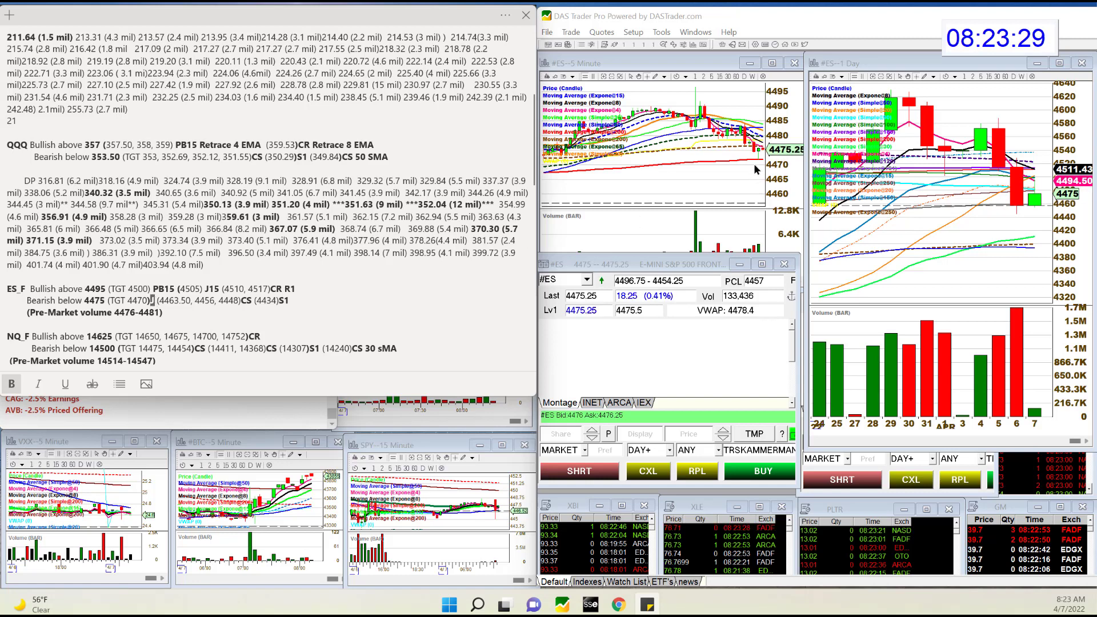
scroll(356, 229, down, 3)
click(562, 276)
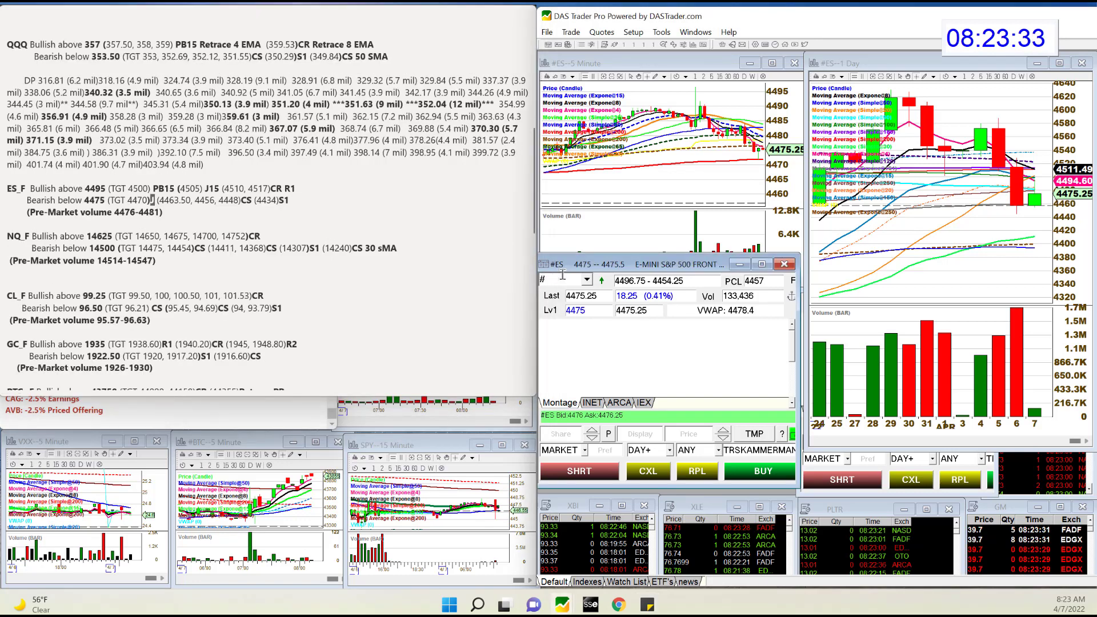
text(#NQ)
key(Return)
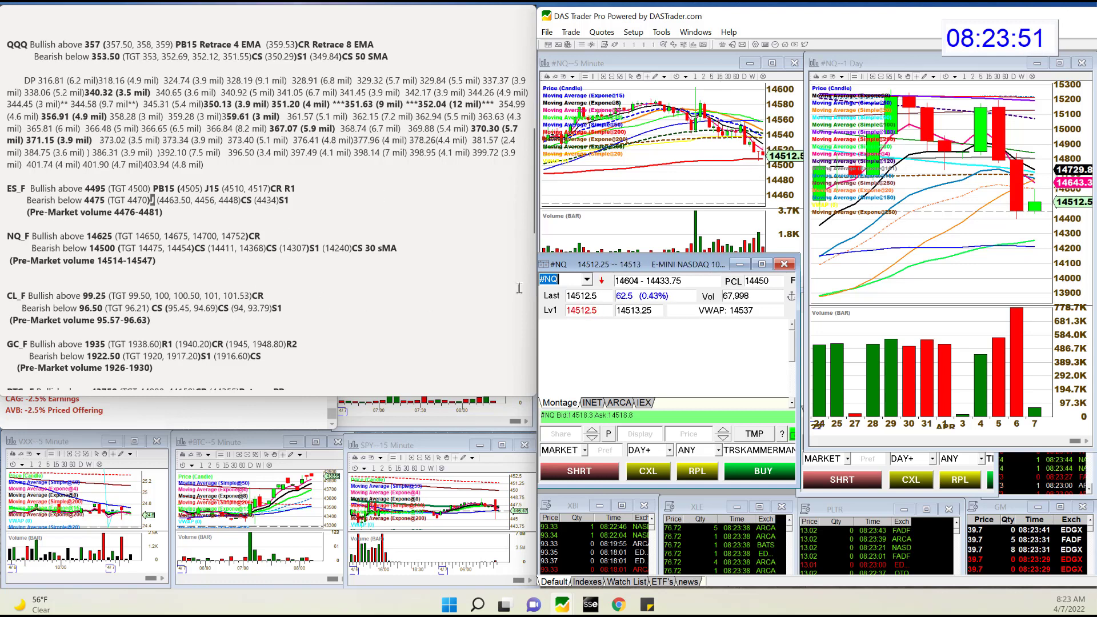
click(568, 279)
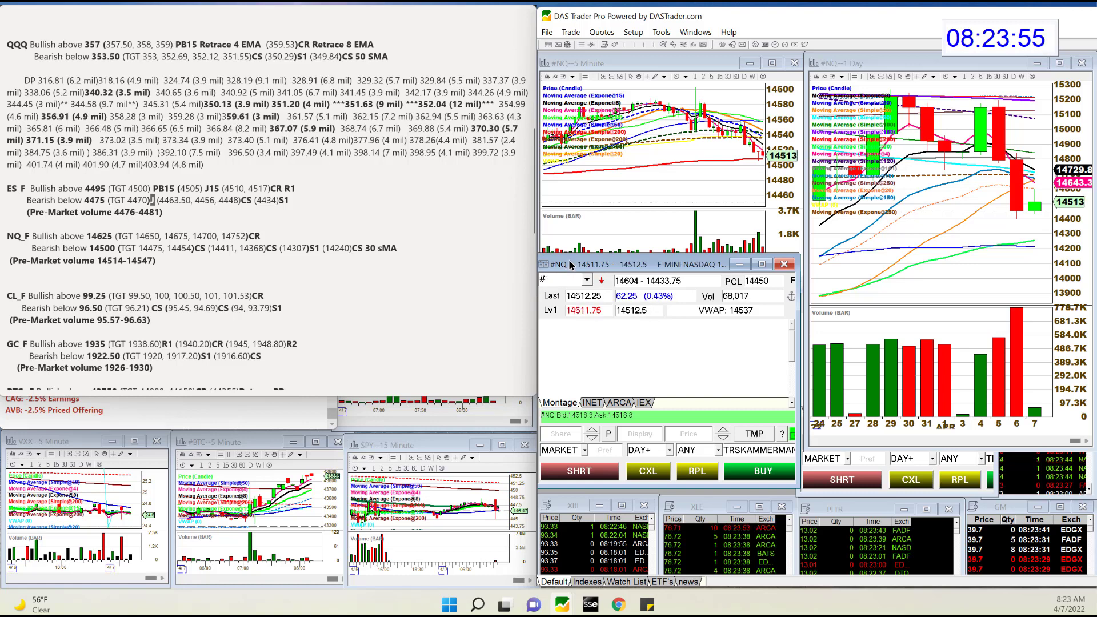
key(BackSpace)
key(BackSpace)
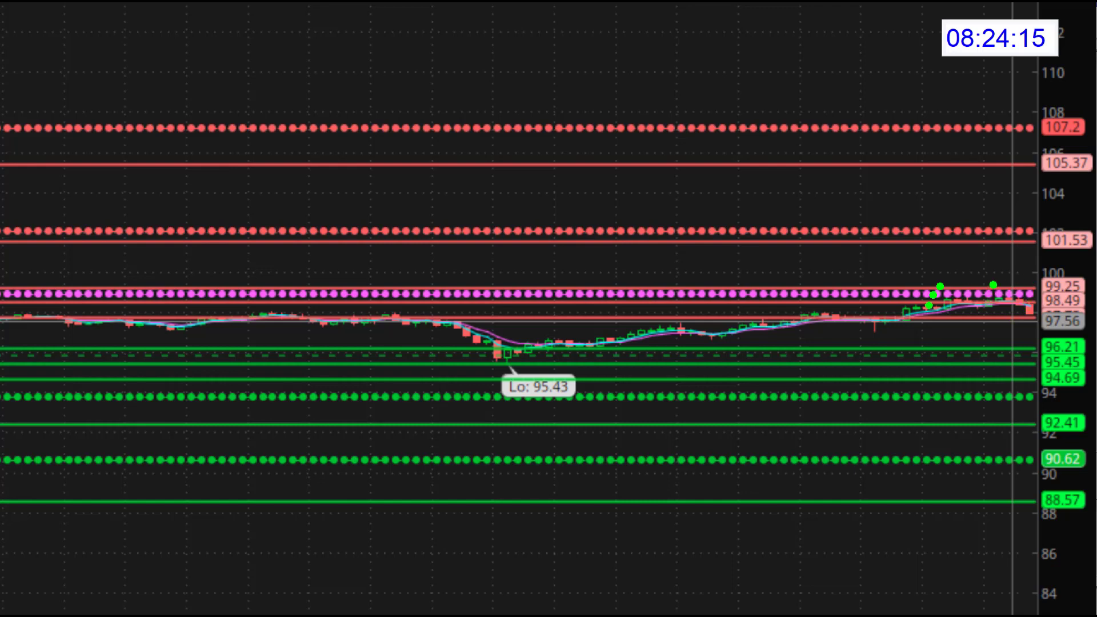
Draw an upward arrow from the 99.25 level on the thinkorswim crude oil chart and clear the markup.
mouse_move(993, 285)
mouse_down()
mouse_move(994, 245)
mouse_move(1010, 260)
mouse_up()
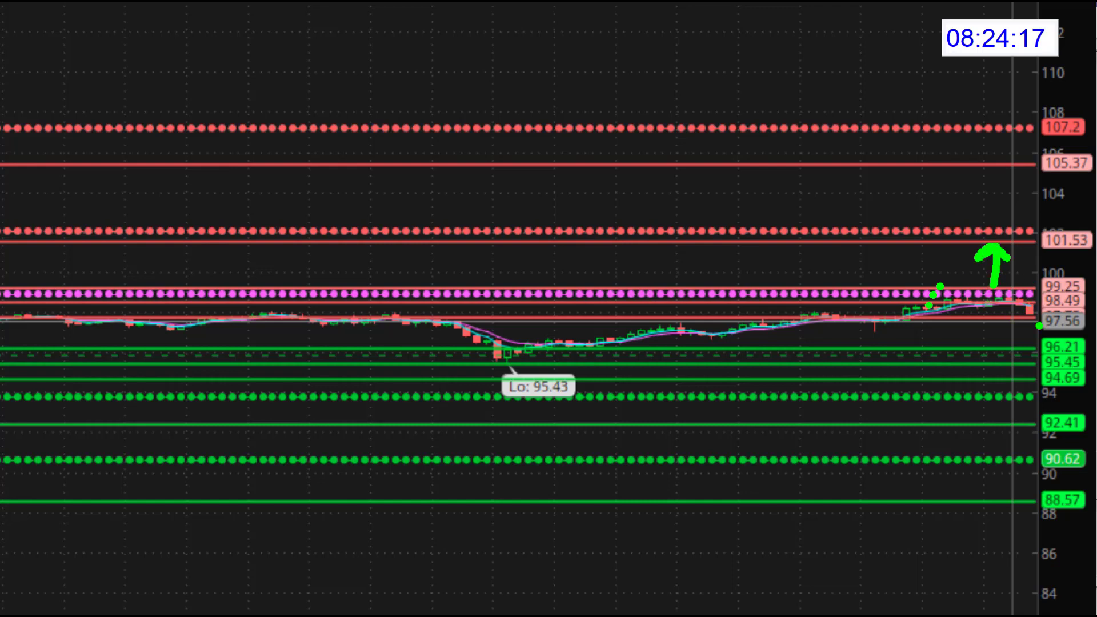
key(Escape)
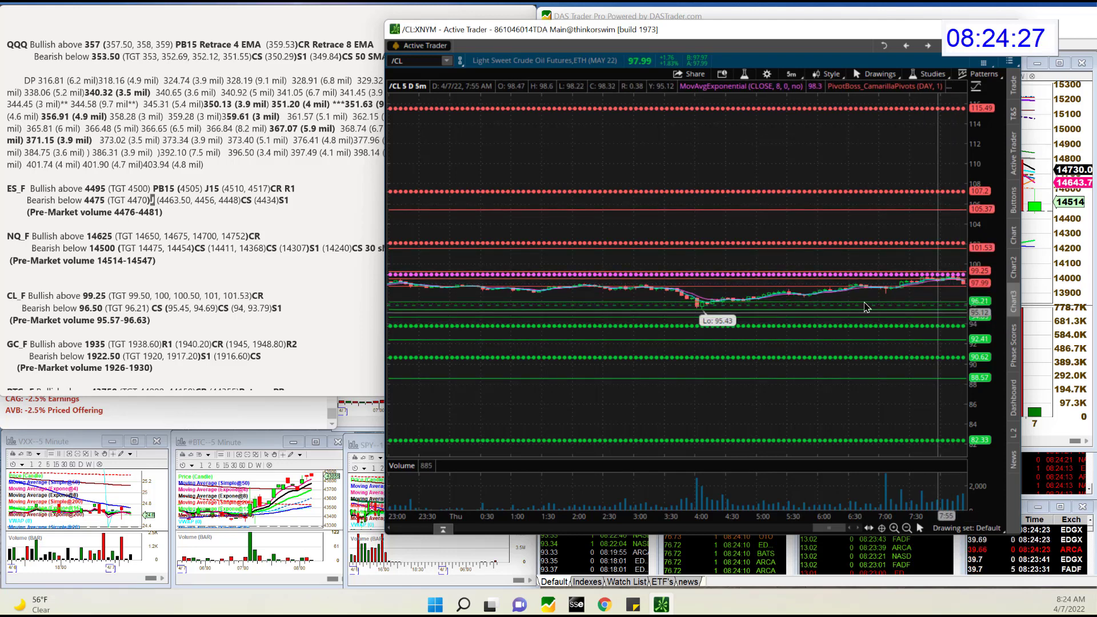
Load gold futures /GC in the thinkorswim Active Trader chart and put its window away.
click(424, 62)
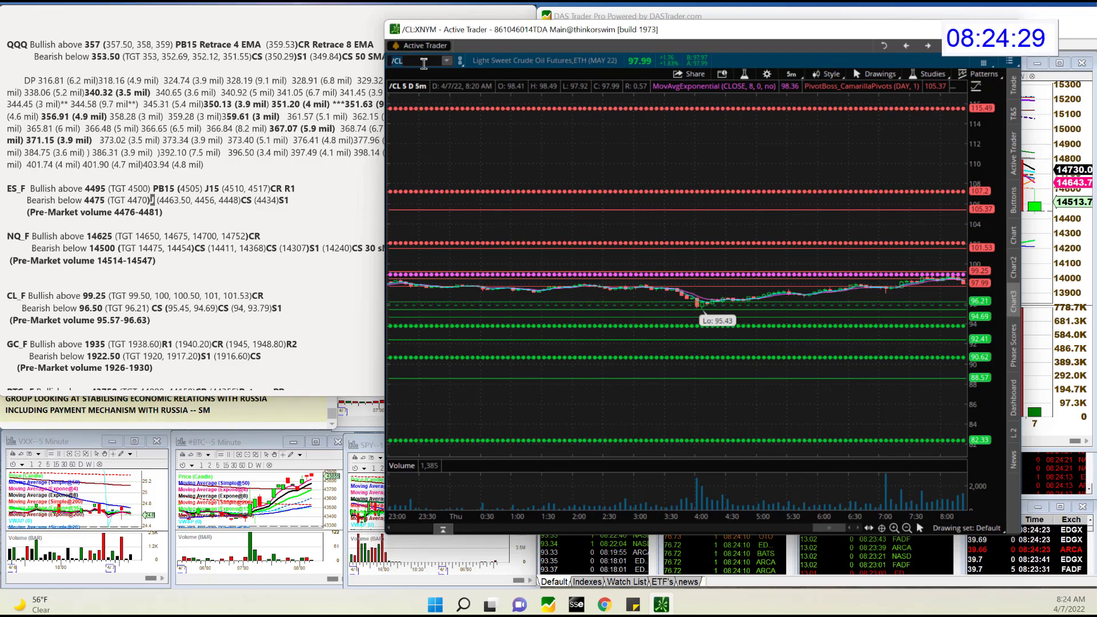
key(BackSpace)
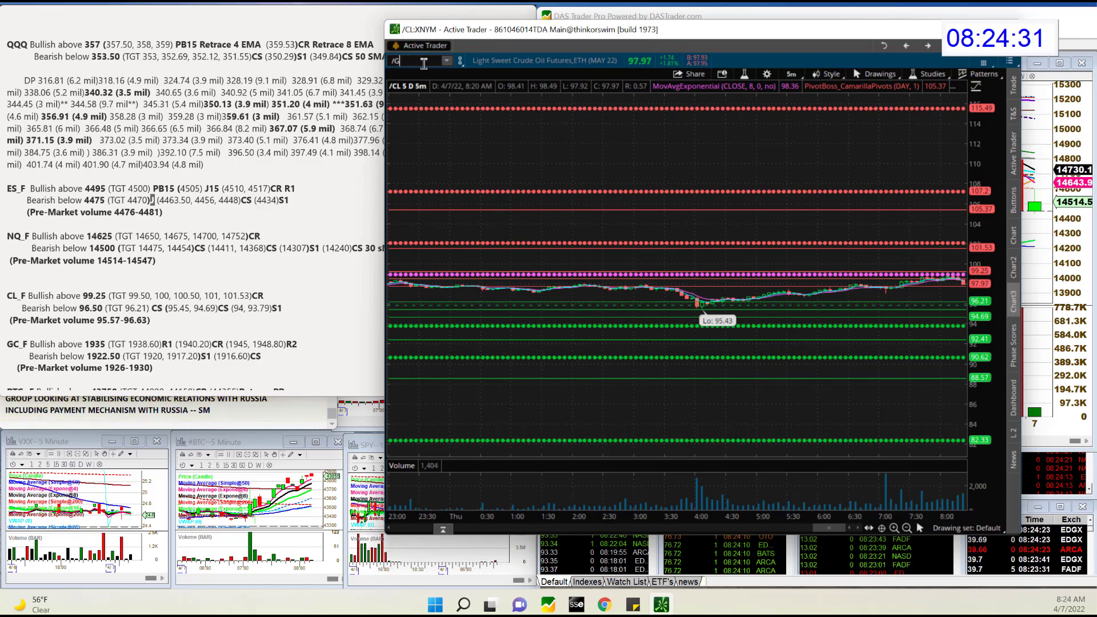
text(C)
key(Return)
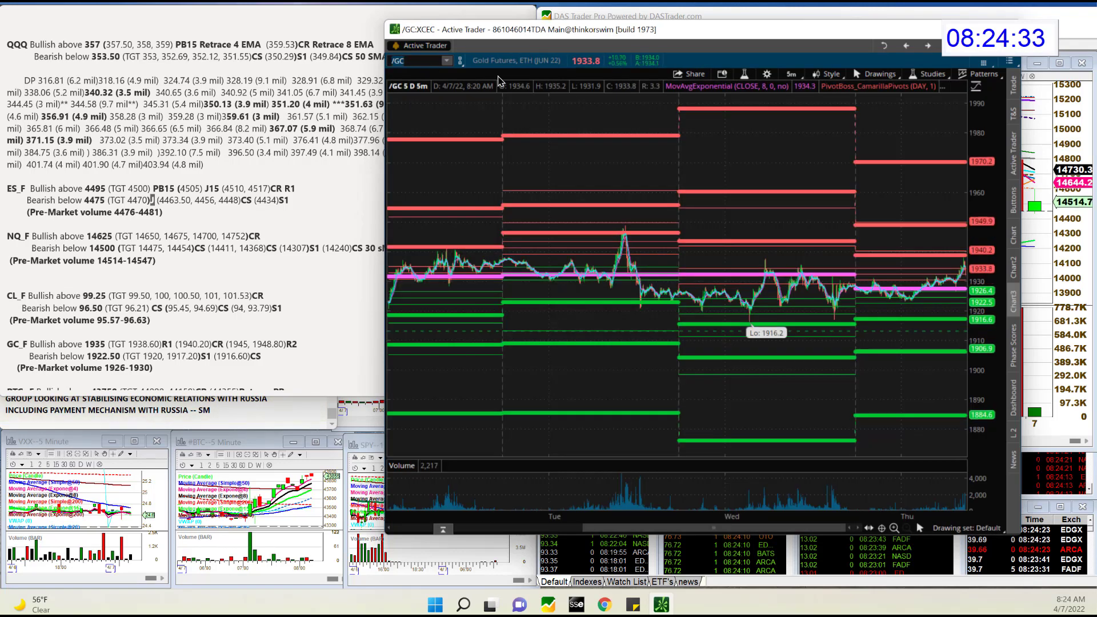
key(alt+F4)
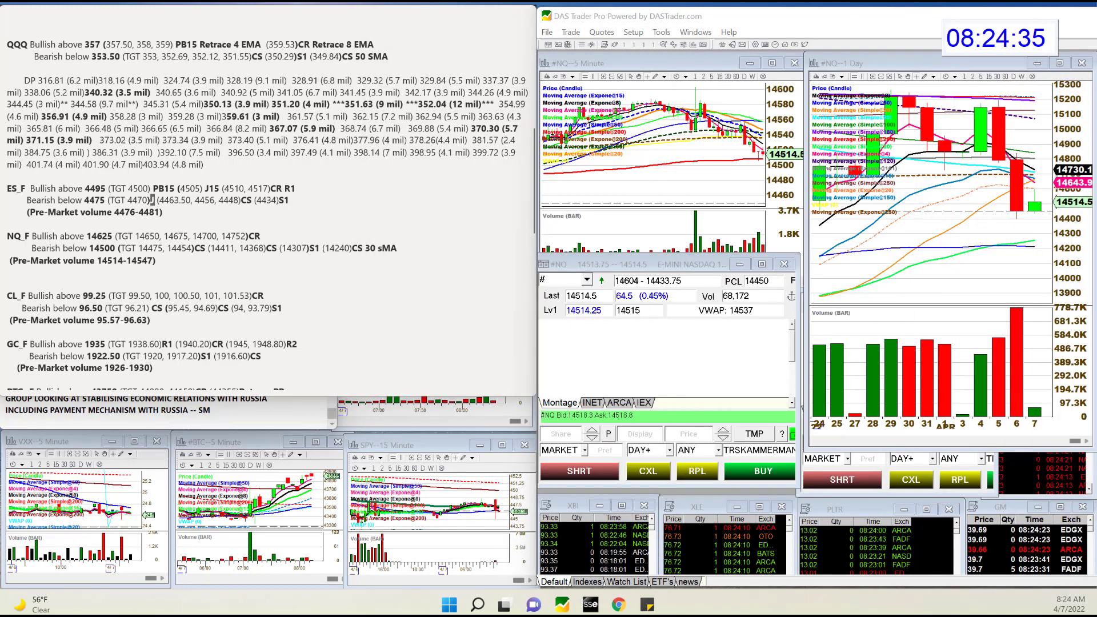
Load gold future #GC into the DAS Trader montage and extend the daily chart to show more history.
click(572, 279)
text(#GC)
key(Return)
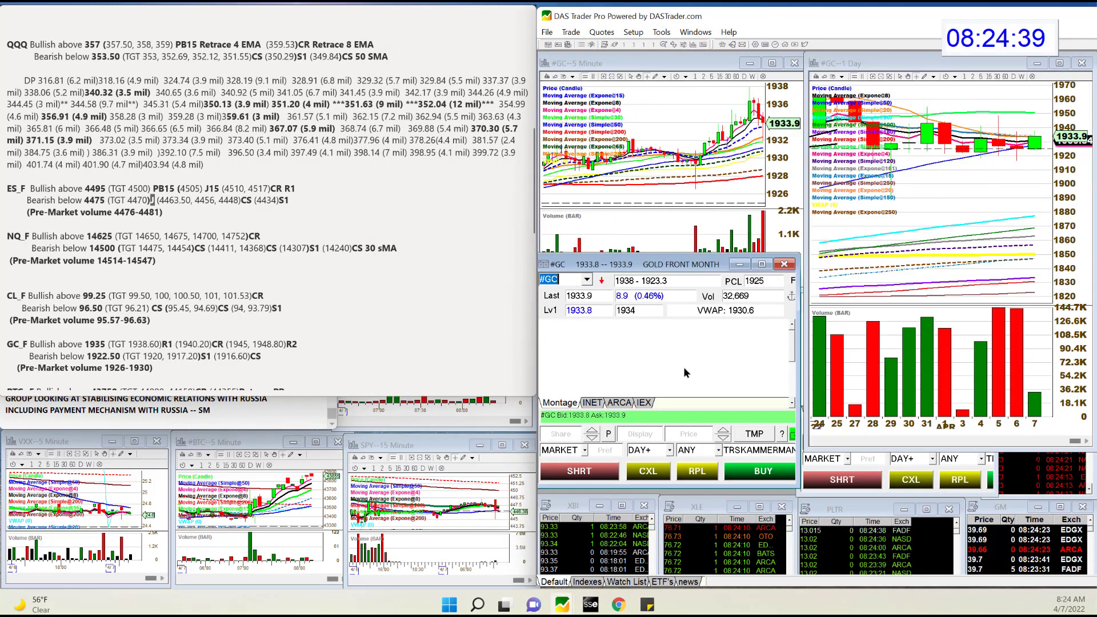
click(884, 76)
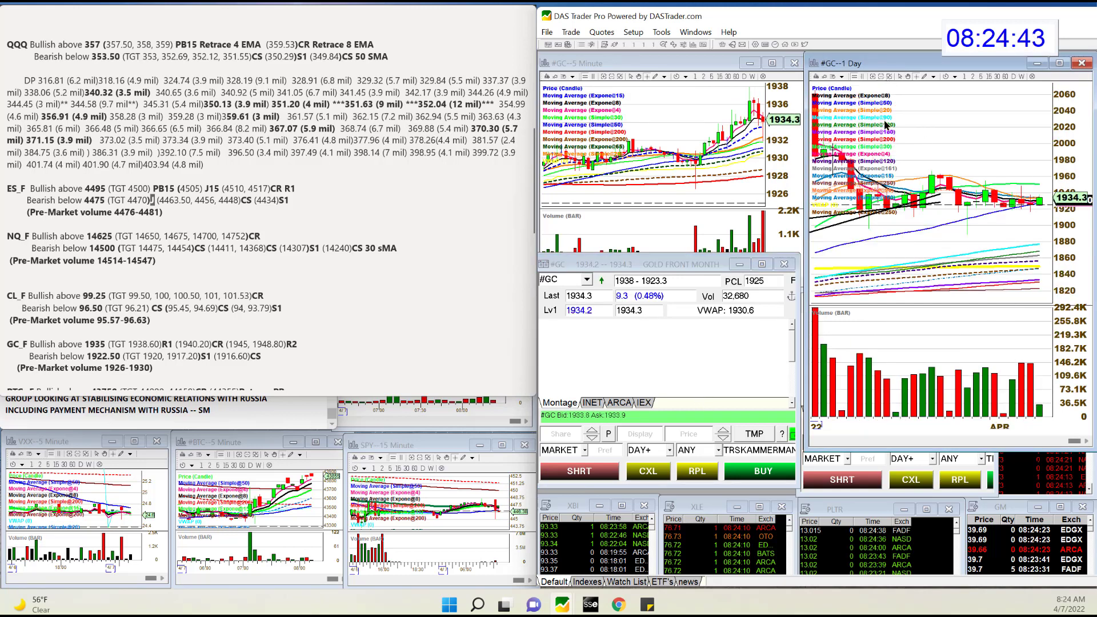
Draw a rounded-base curve under the candles on the gold daily chart and clear the markup.
mouse_move(857, 204)
mouse_down()
mouse_move(1012, 217)
mouse_move(1055, 196)
mouse_up()
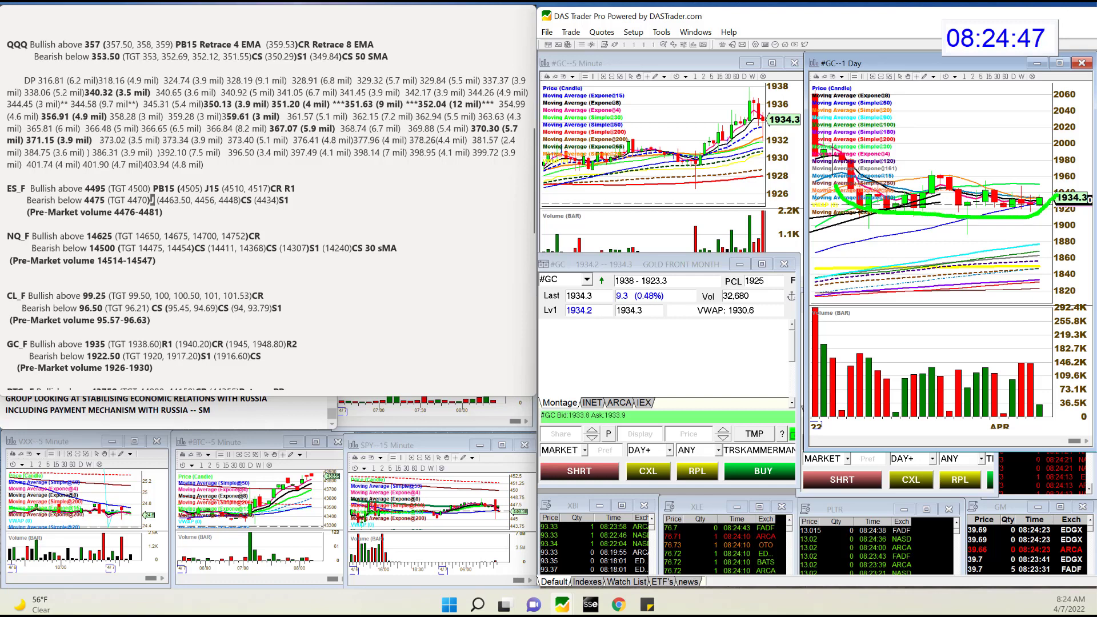
click(1055, 150)
key(Escape)
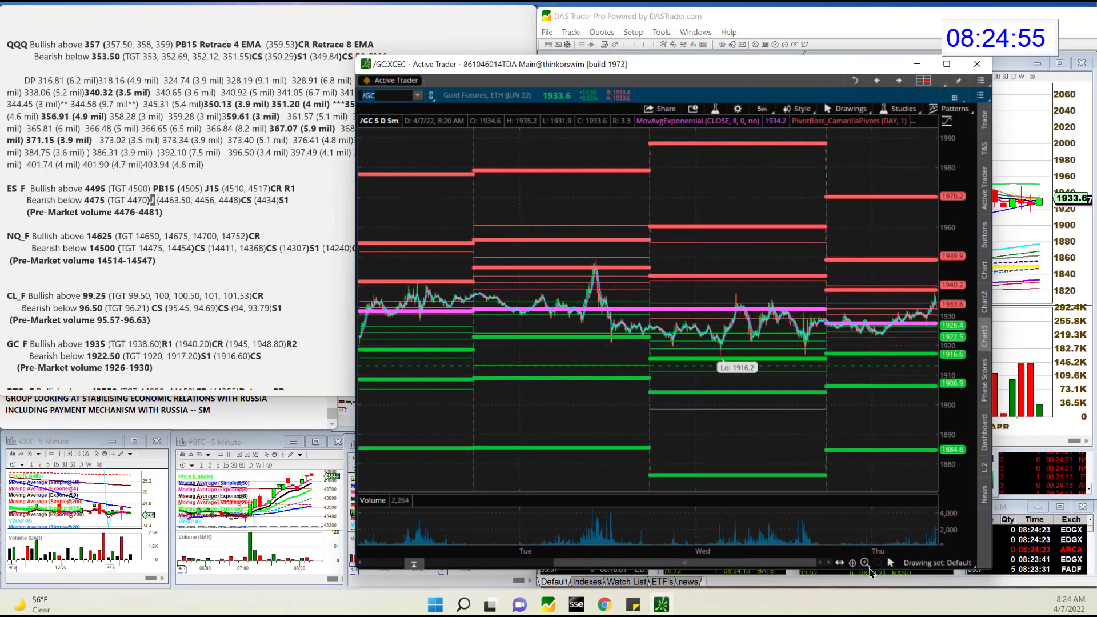
Zoom the thinkorswim /GC chart to the latest session and temporarily mark the pullback areas and the breakout above 1940.2.
click(865, 562)
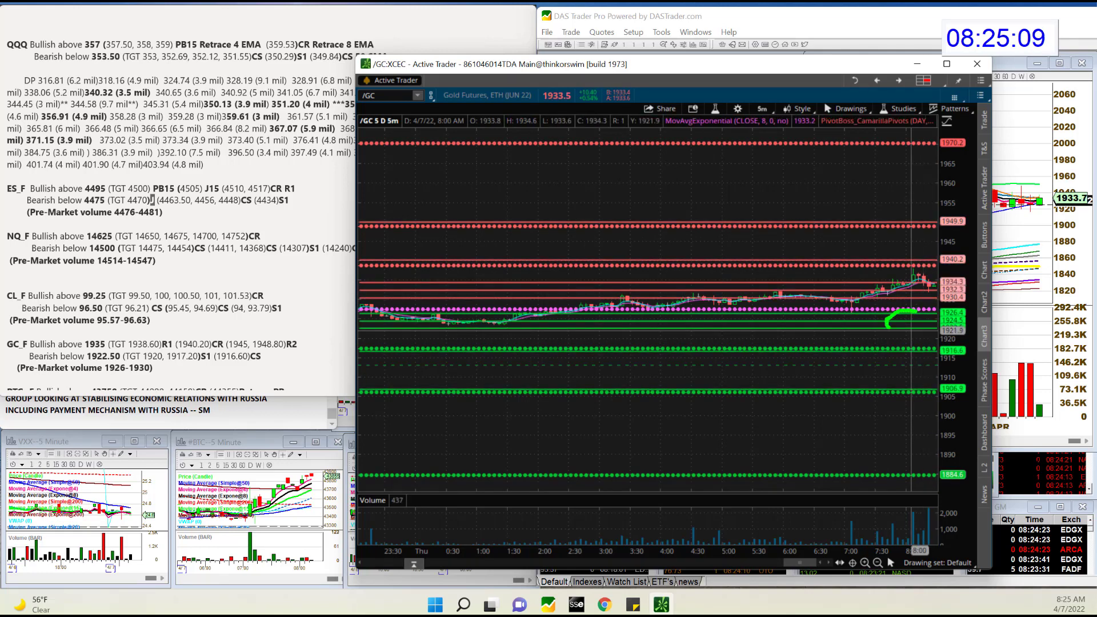
drag(893, 330, 921, 293)
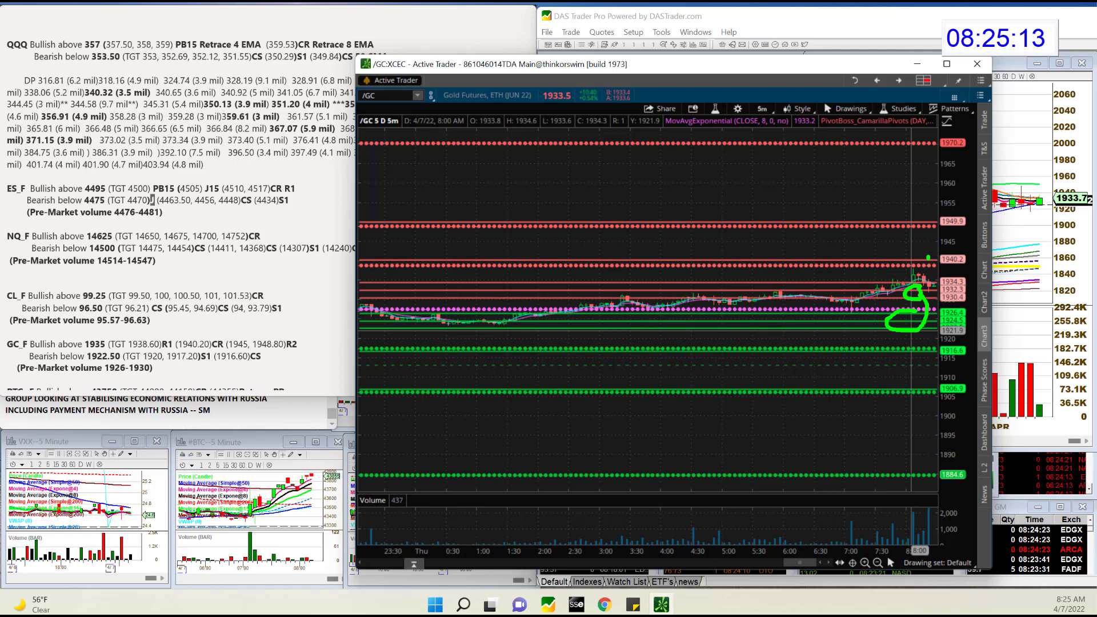
drag(929, 247, 931, 231)
key(Escape)
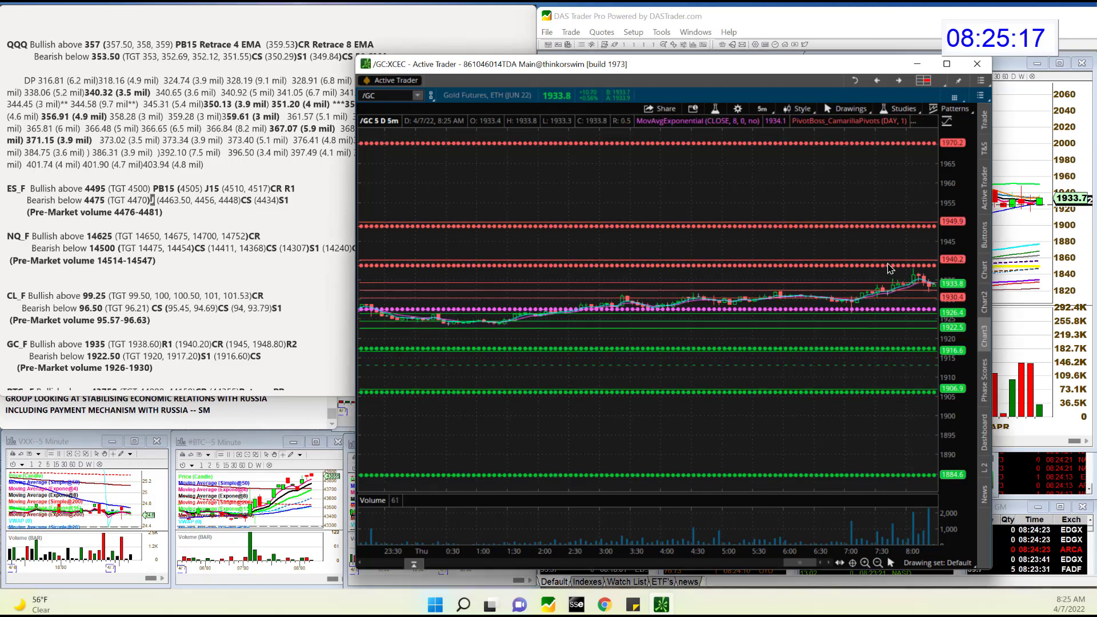
Load Bitcoin futures /BTC in the thinkorswim chart, zoomed to the latest session, to compare with the BTC_F levels in the notes.
click(386, 96)
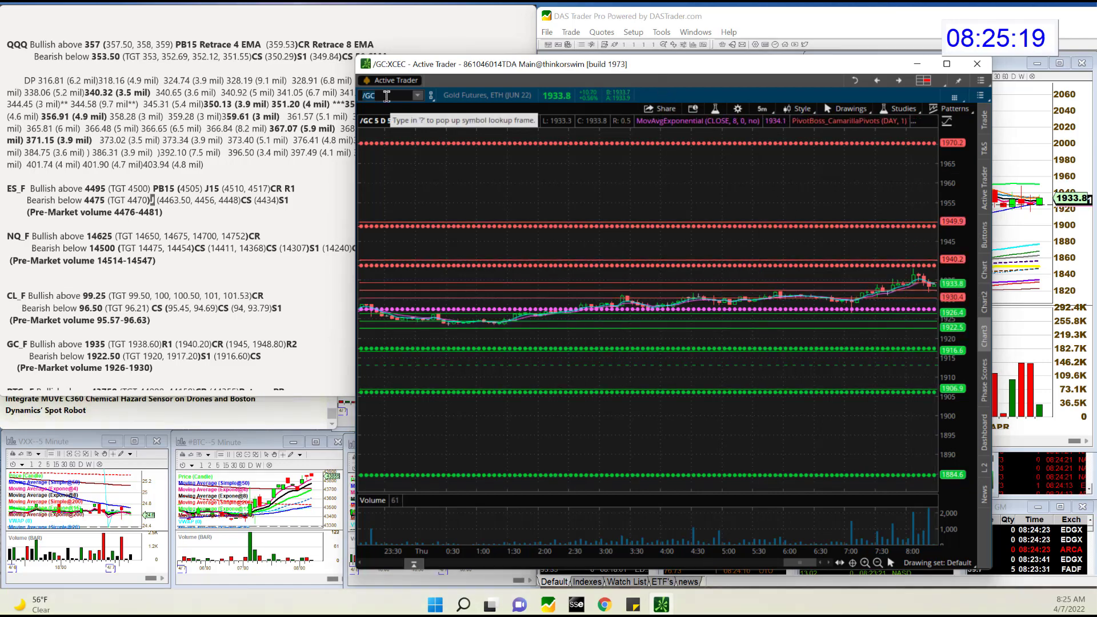
text(/BTC)
key(Return)
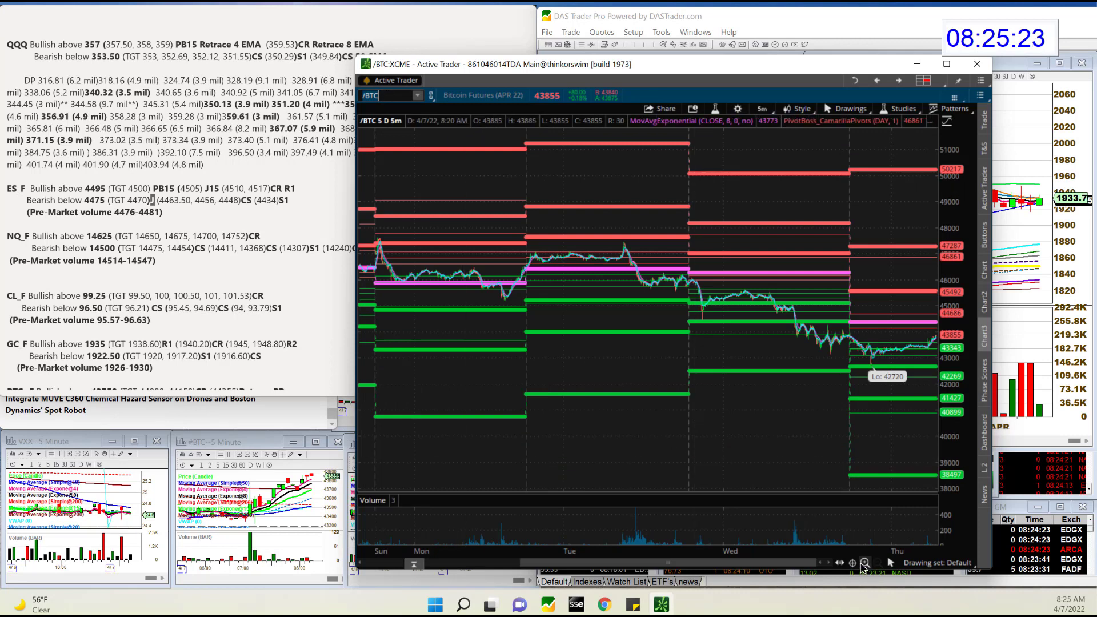
click(865, 563)
click(864, 563)
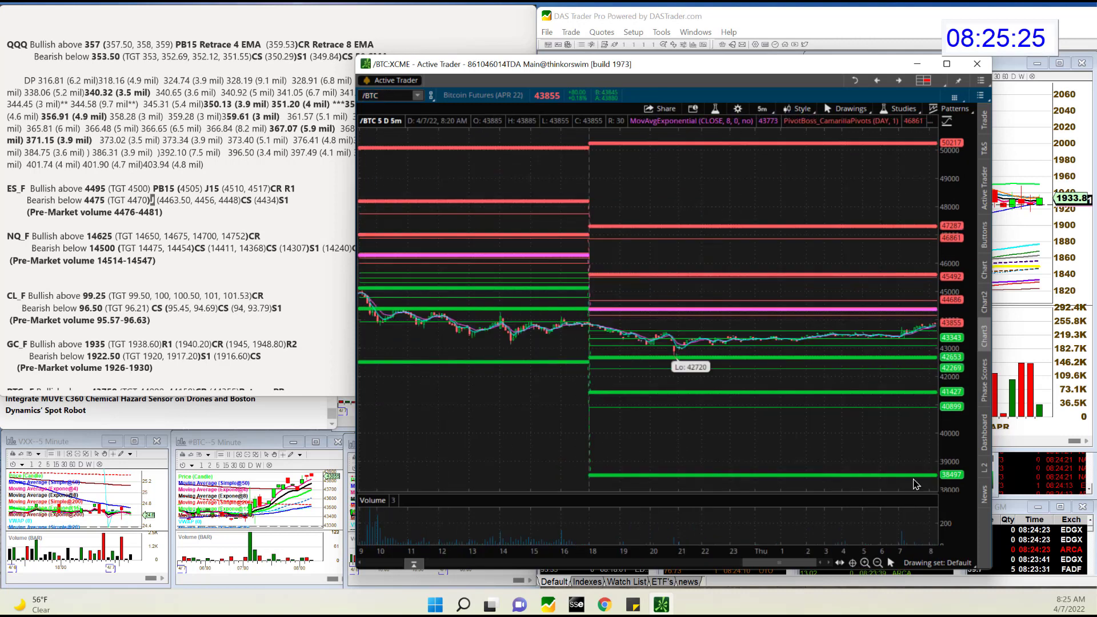
scroll(278, 316, down, 3)
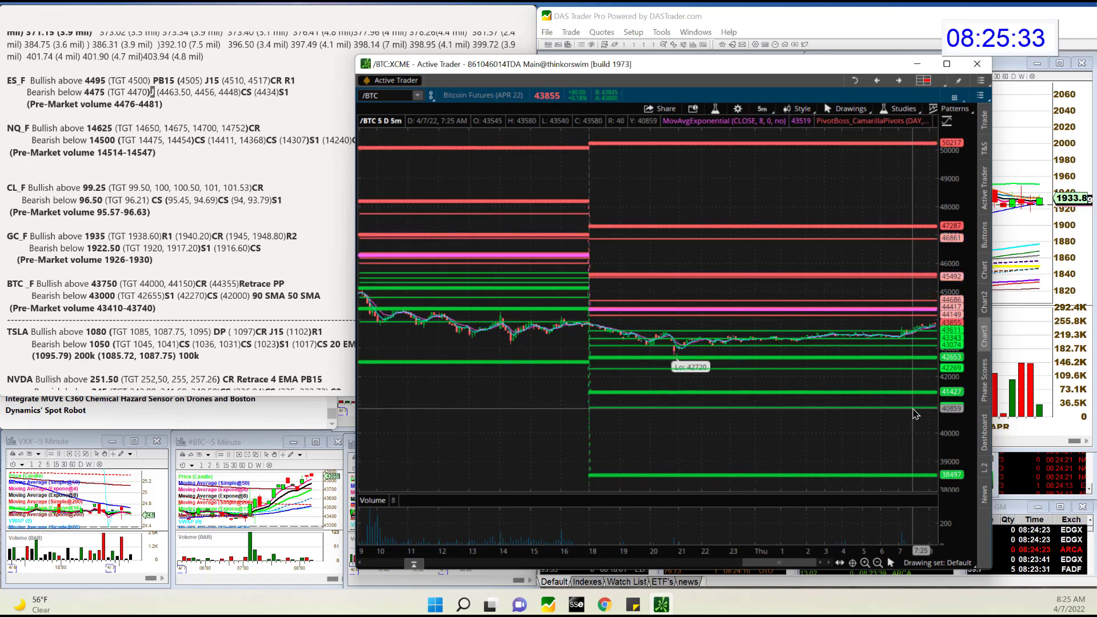
key(alt+F4)
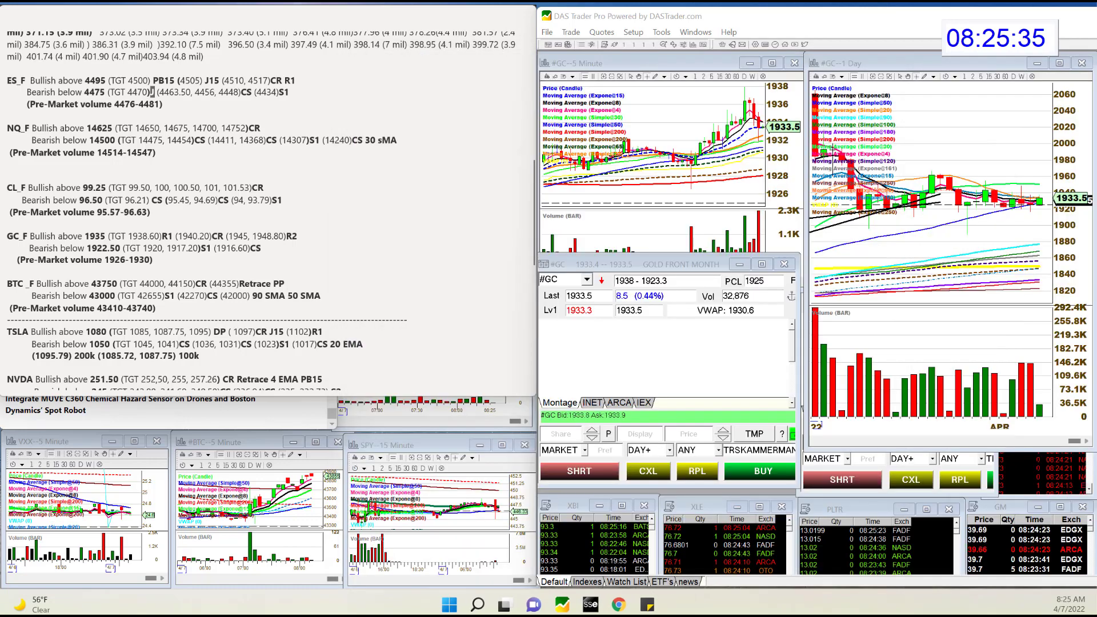
Bring the stock levels into view in the notes, load TSLA into the montage, and narrow its daily chart to recent candles.
scroll(390, 275, down, 3)
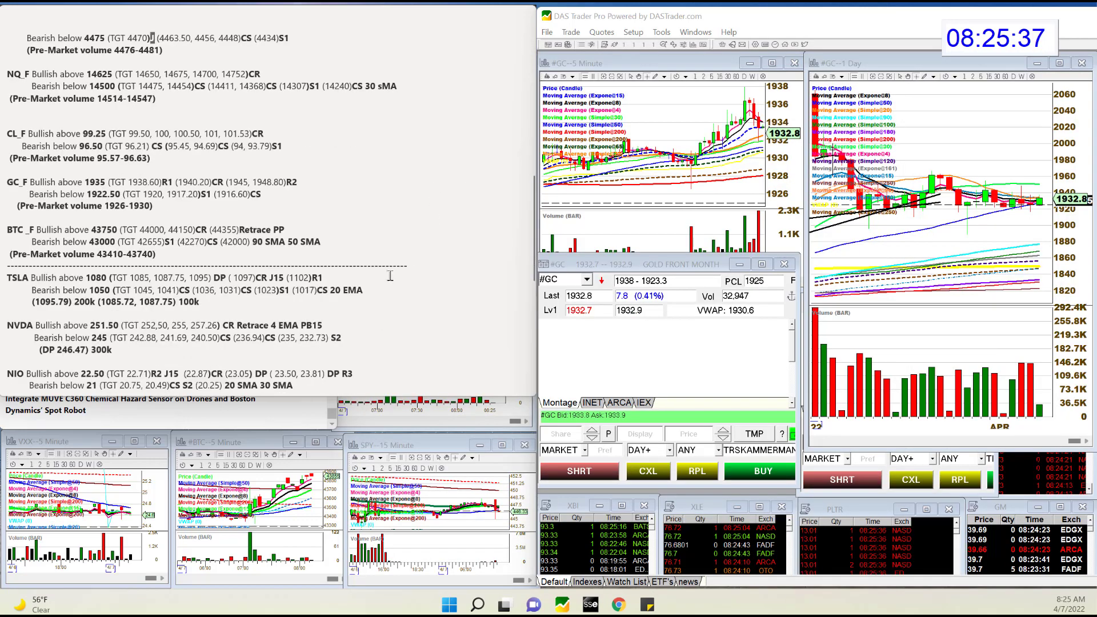
click(560, 277)
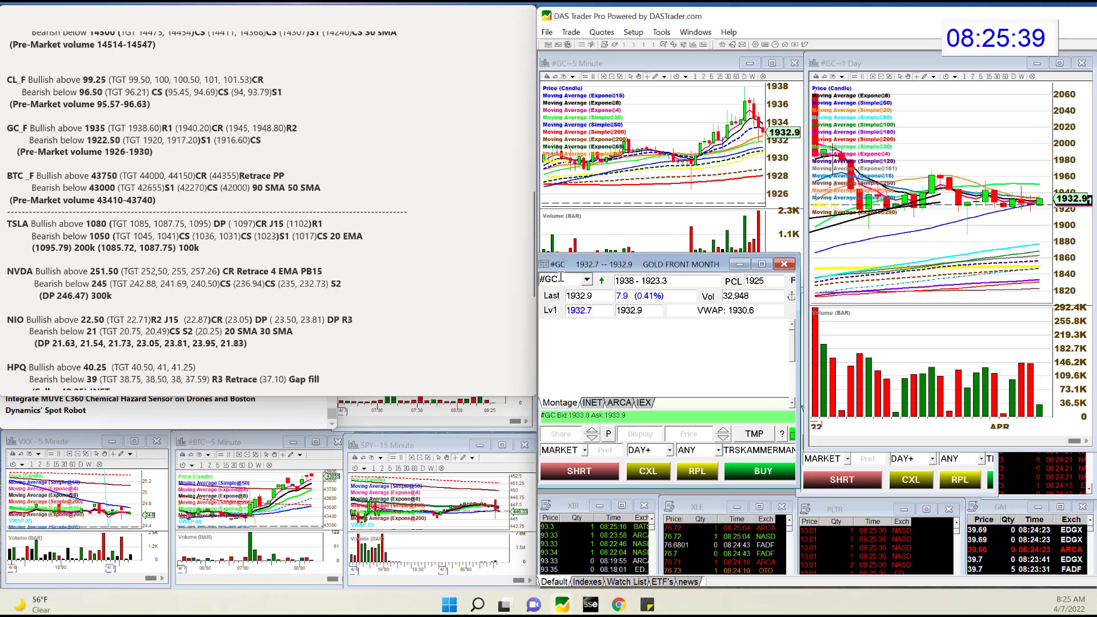
text(TSLA)
key(Return)
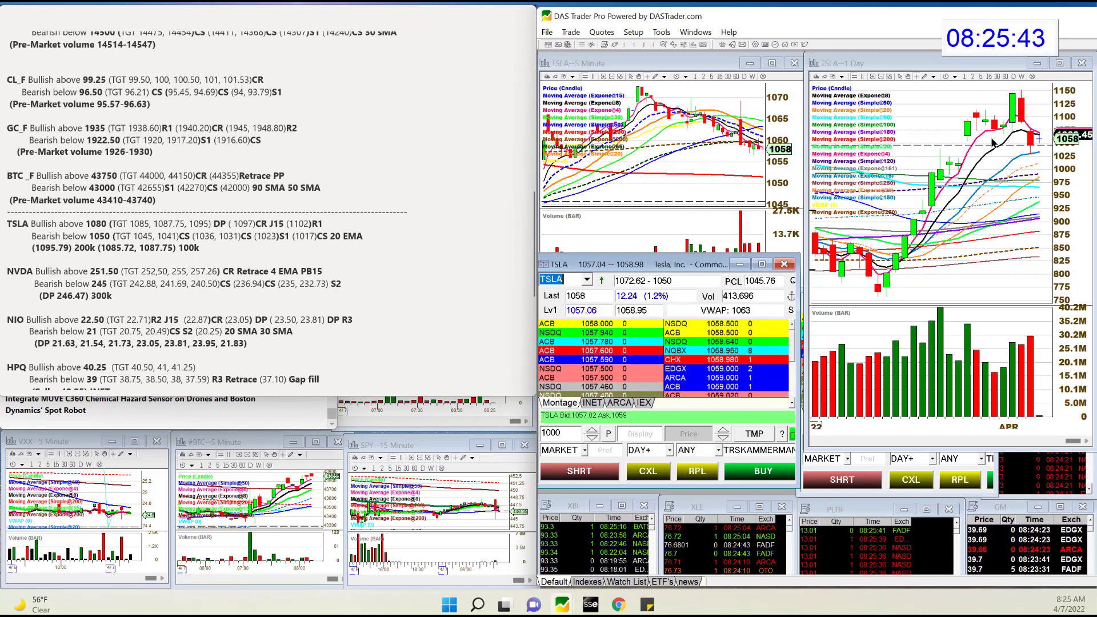
click(872, 77)
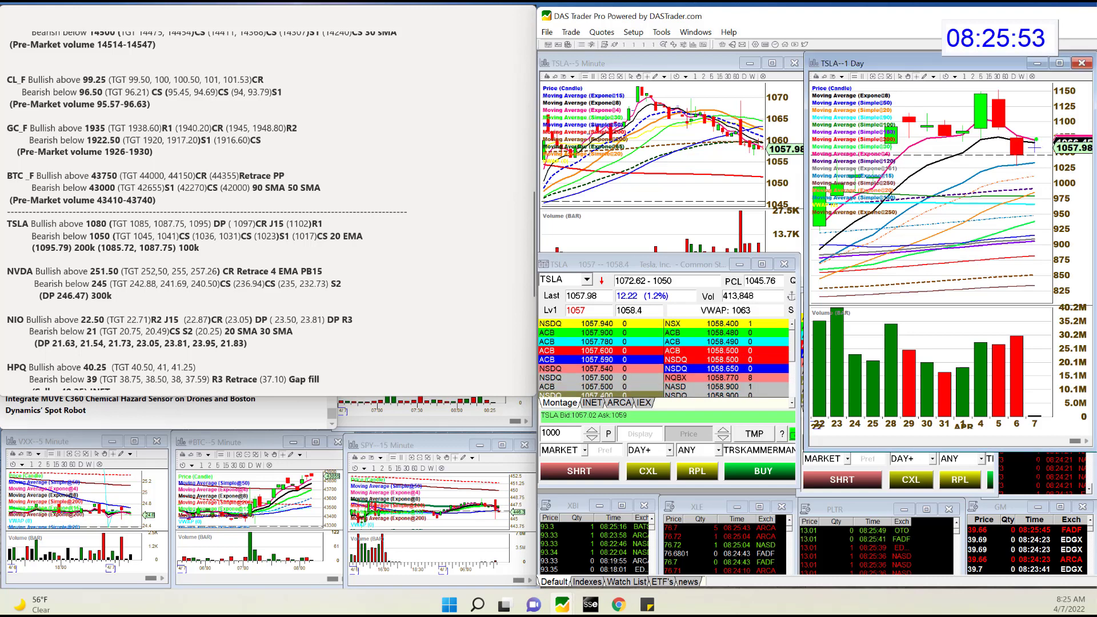
Draw an upward arrow on the TSLA daily chart and a downward arrow on its 5-minute chart, and clear both.
drag(1036, 141, 1041, 108)
mouse_move(762, 185)
mouse_down()
mouse_move(755, 206)
mouse_move(782, 215)
mouse_up()
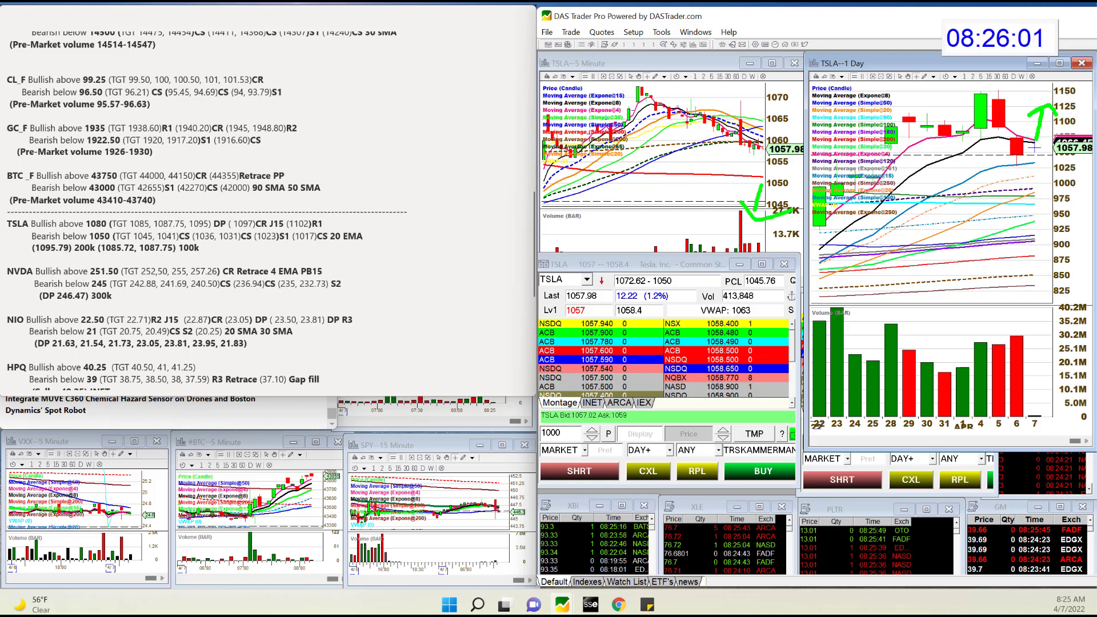
key(Escape)
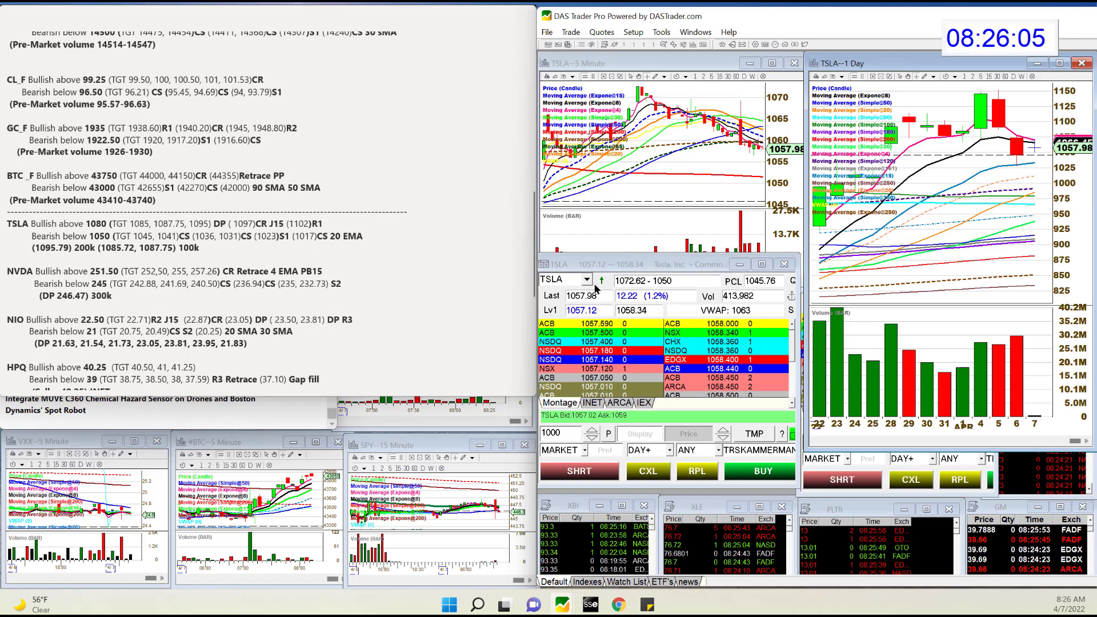
Load NVDA into the montage, circle the late-March highs on its daily chart, and clear the circle.
click(573, 268)
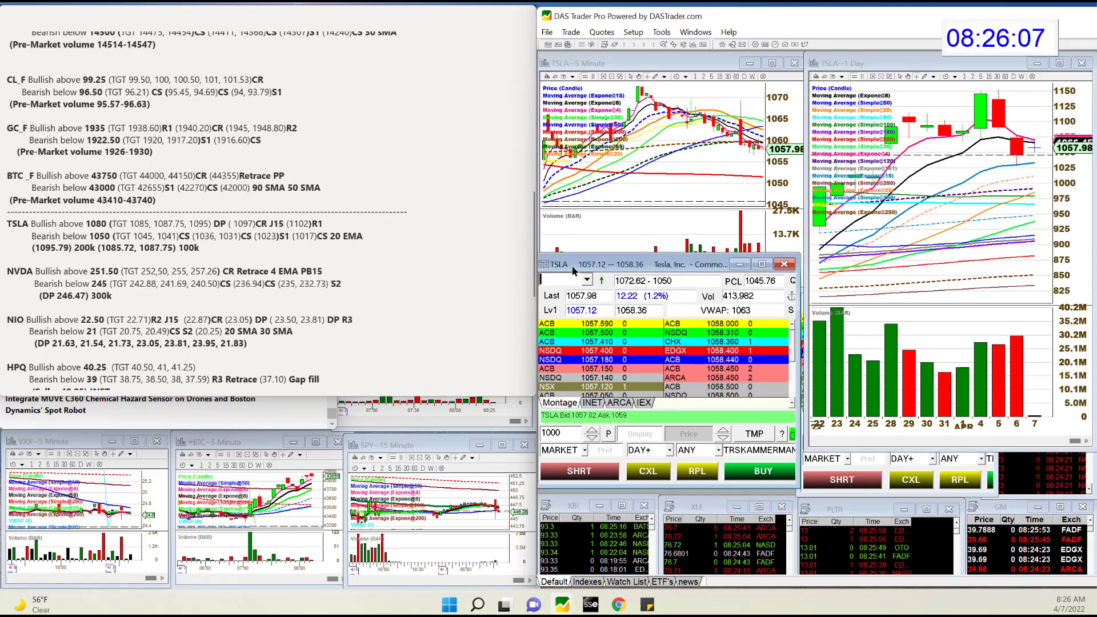
text(NVDA)
key(Return)
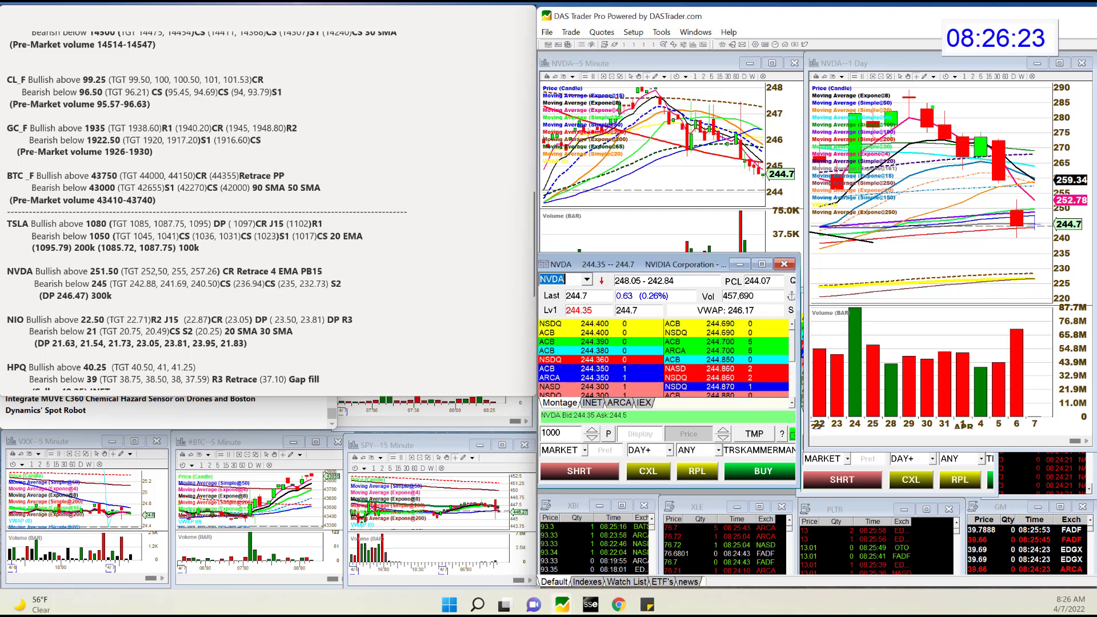
mouse_move(929, 93)
mouse_down()
mouse_move(886, 85)
mouse_move(899, 139)
mouse_move(940, 94)
mouse_up()
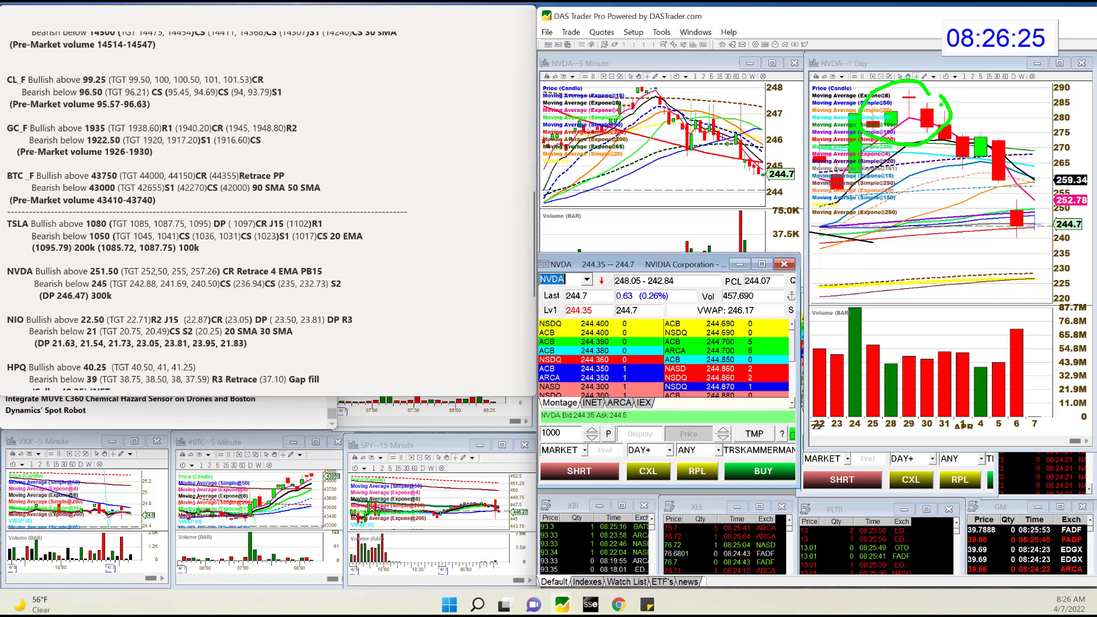
key(Escape)
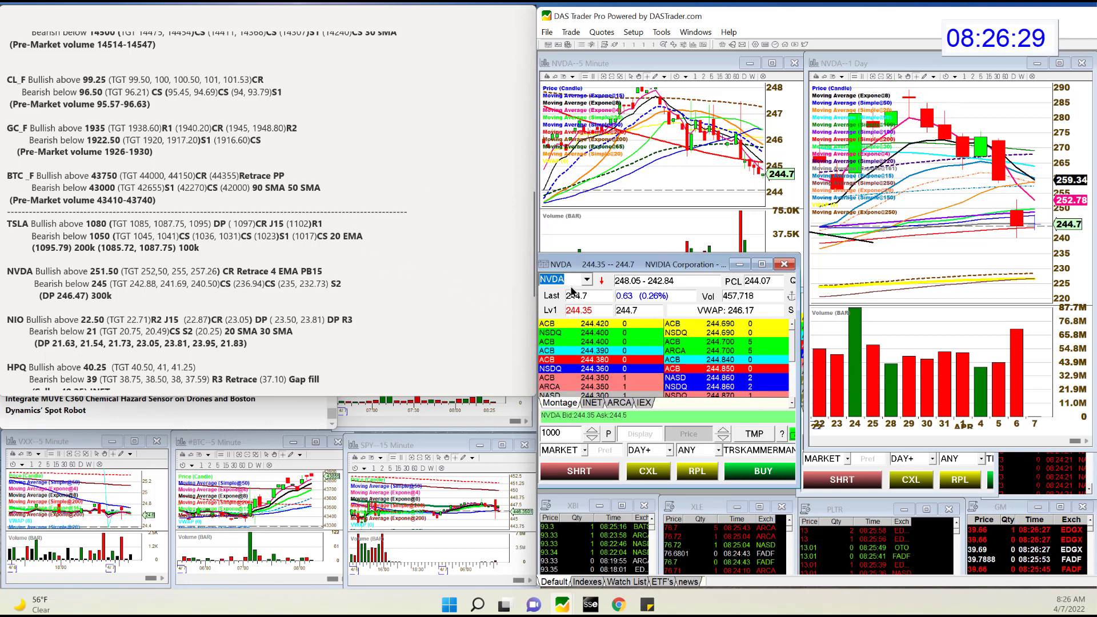
Load NIO into the montage to bring up its 5-minute and daily charts.
text(N)
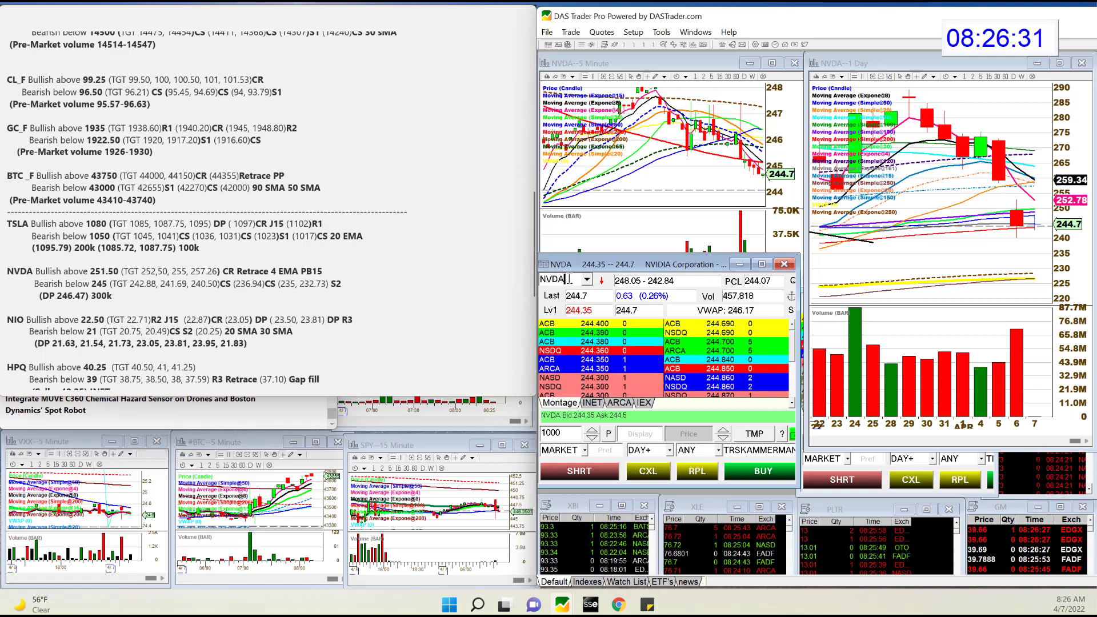
text(NIO)
key(Return)
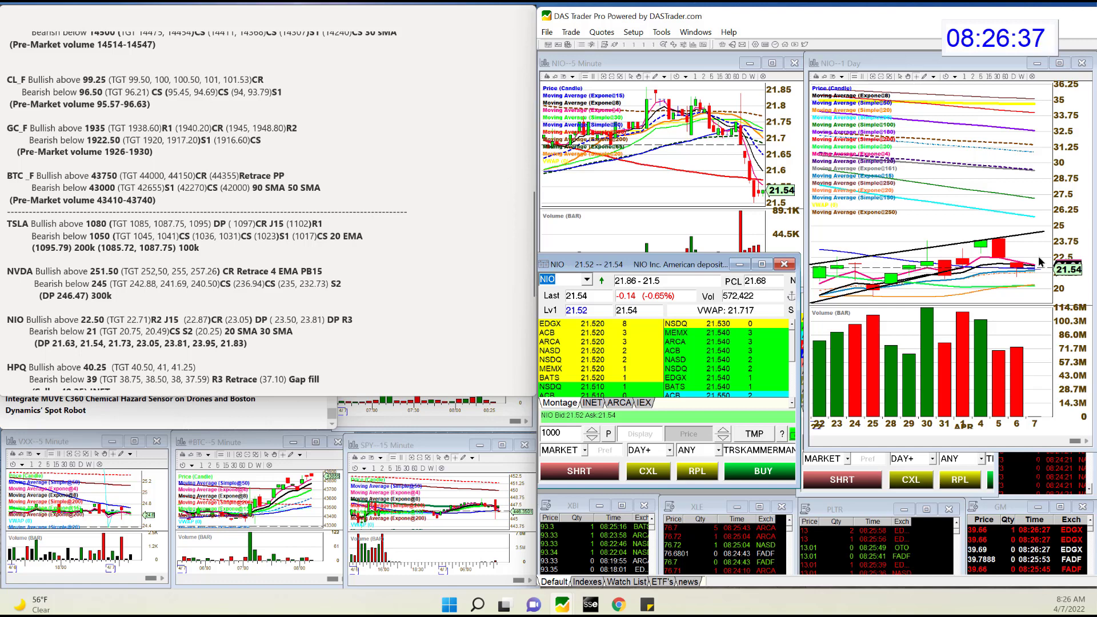
On the NIO daily chart, draw an upward arrow toward the rising trendline and marks below the latest candles, and clear them.
mouse_move(1041, 245)
mouse_down()
mouse_move(1024, 243)
mouse_move(1057, 239)
mouse_up()
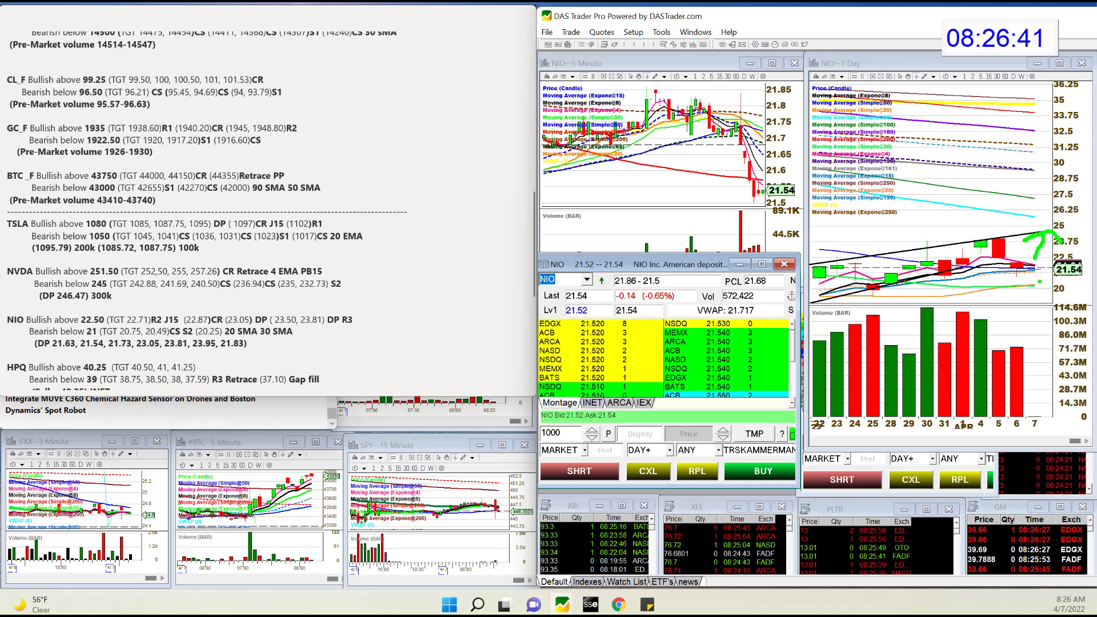
click(1037, 279)
drag(1033, 275, 1043, 290)
click(1045, 298)
key(Escape)
Bring the HPQ and RAD levels into view in the notes and load HPQ into the montage.
scroll(329, 298, down, 2)
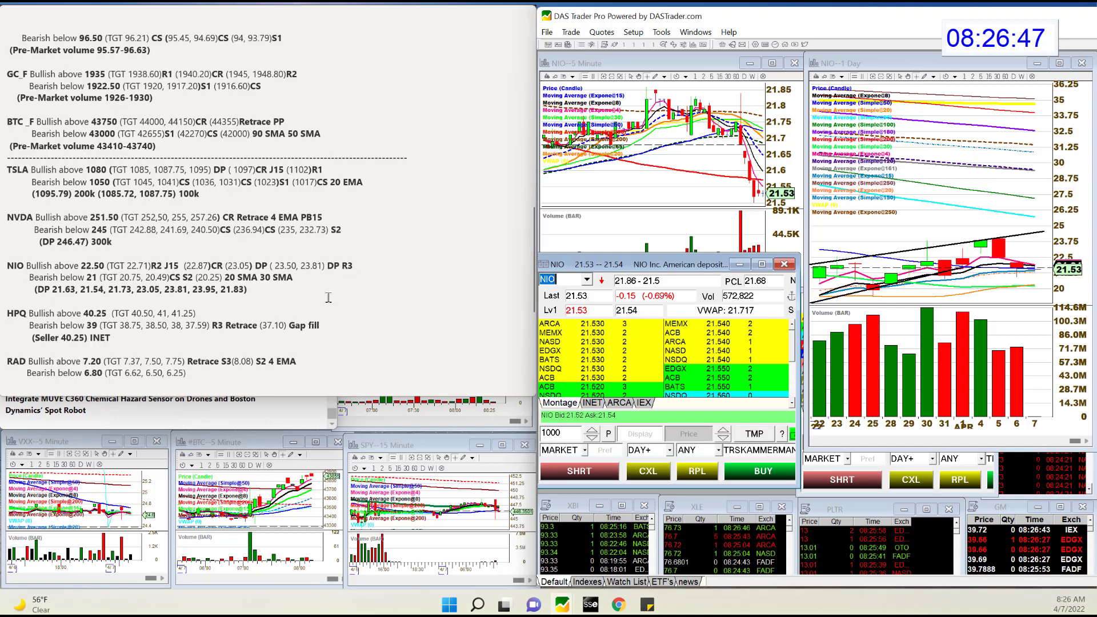
click(561, 278)
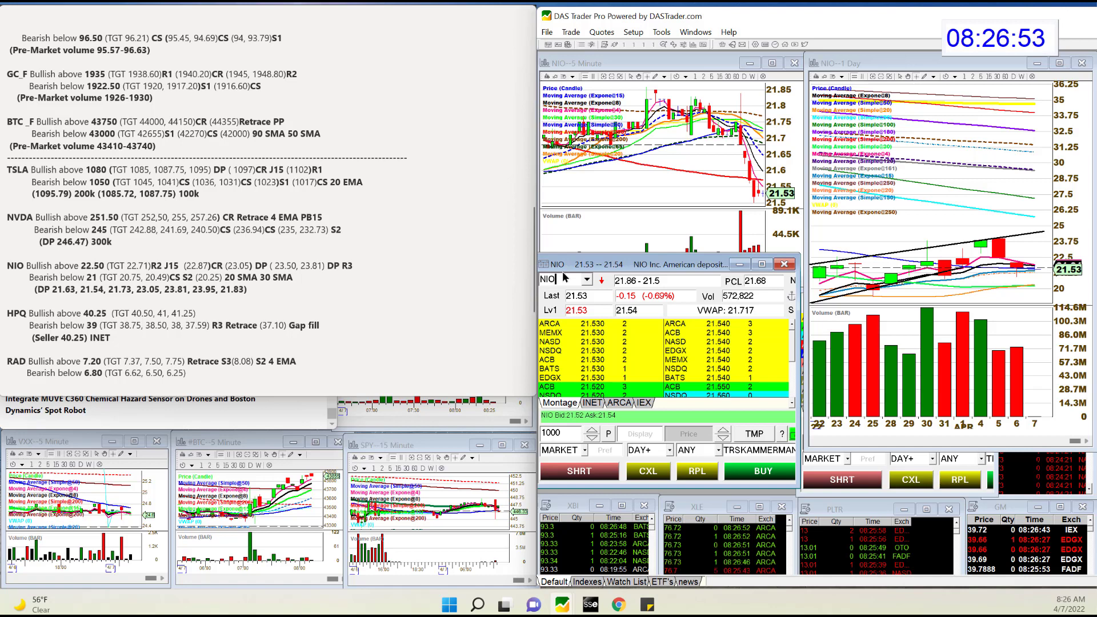
key(BackSpace)
key(BackSpace)
key(BackSpace)
text(HPQ)
key(Return)
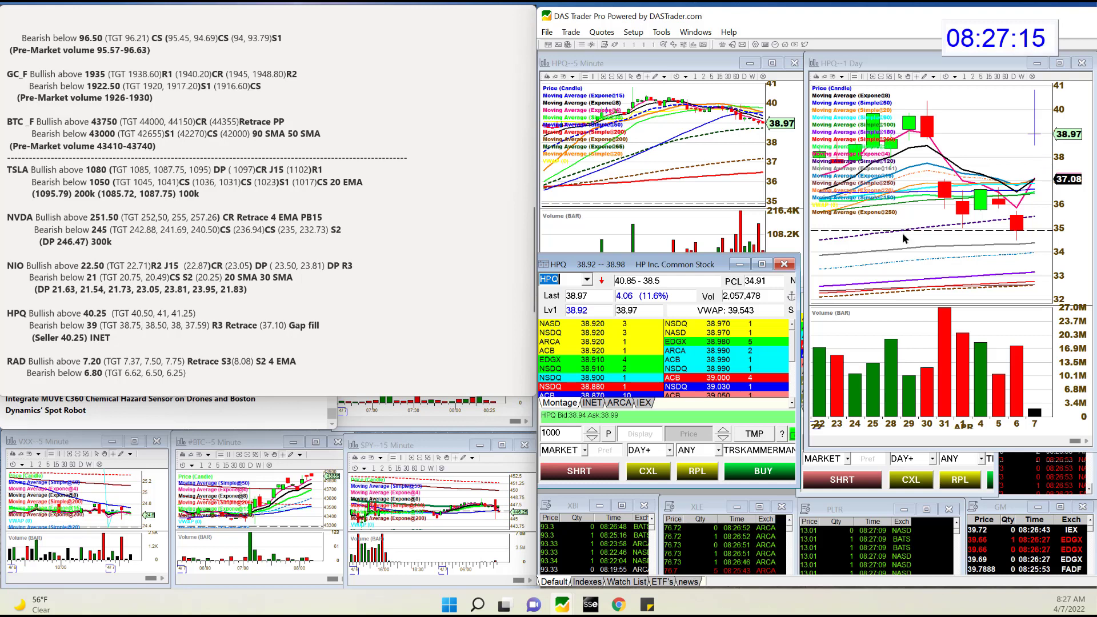
Load RAD into the montage and check the end of the notes for any remaining stock levels.
click(562, 279)
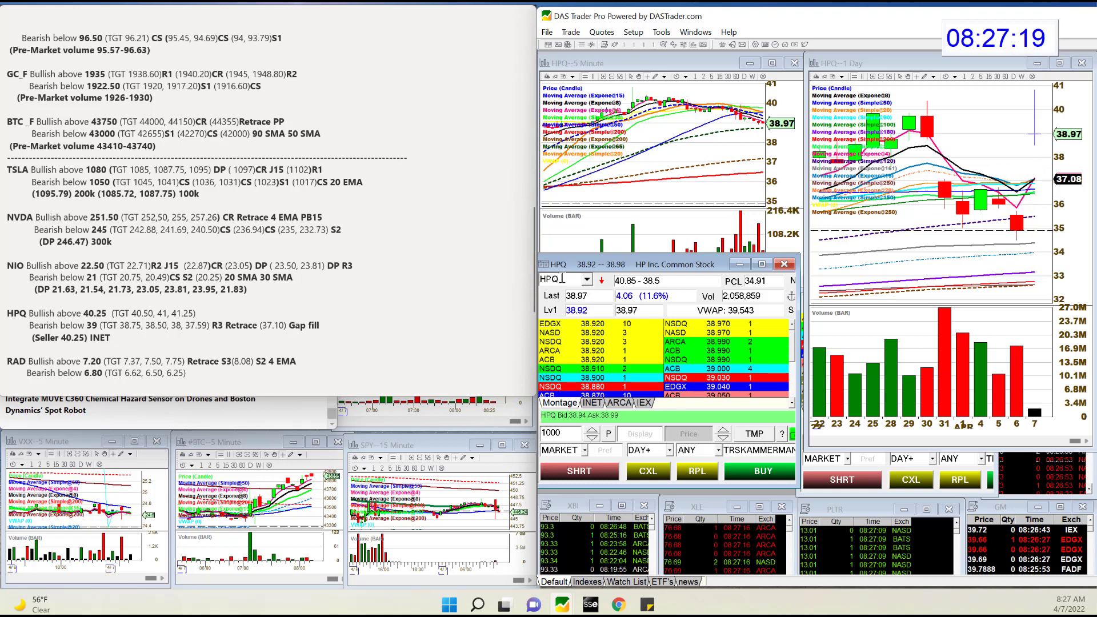
key(BackSpace)
key(BackSpace)
key(BackSpace)
text(RAD)
key(Return)
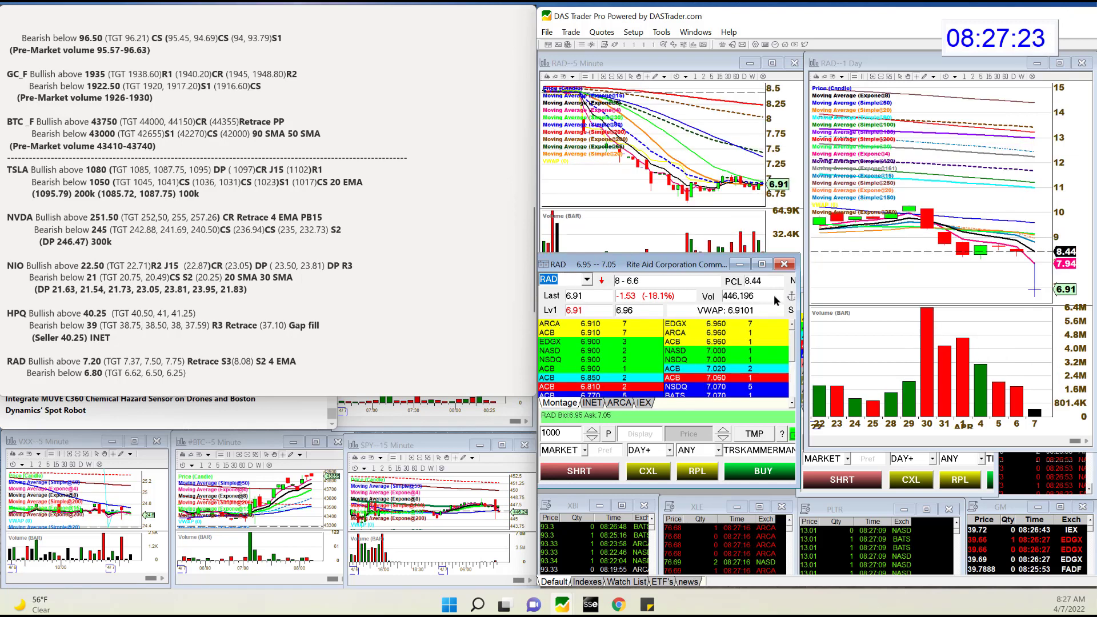
scroll(272, 298, down, 3)
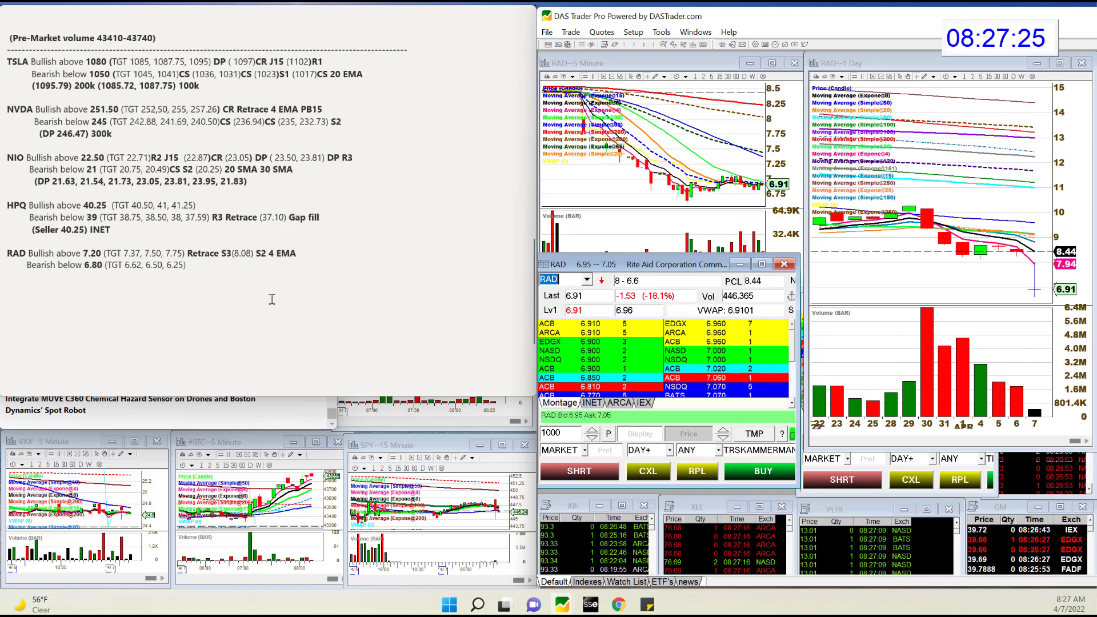
scroll(272, 298, up, 3)
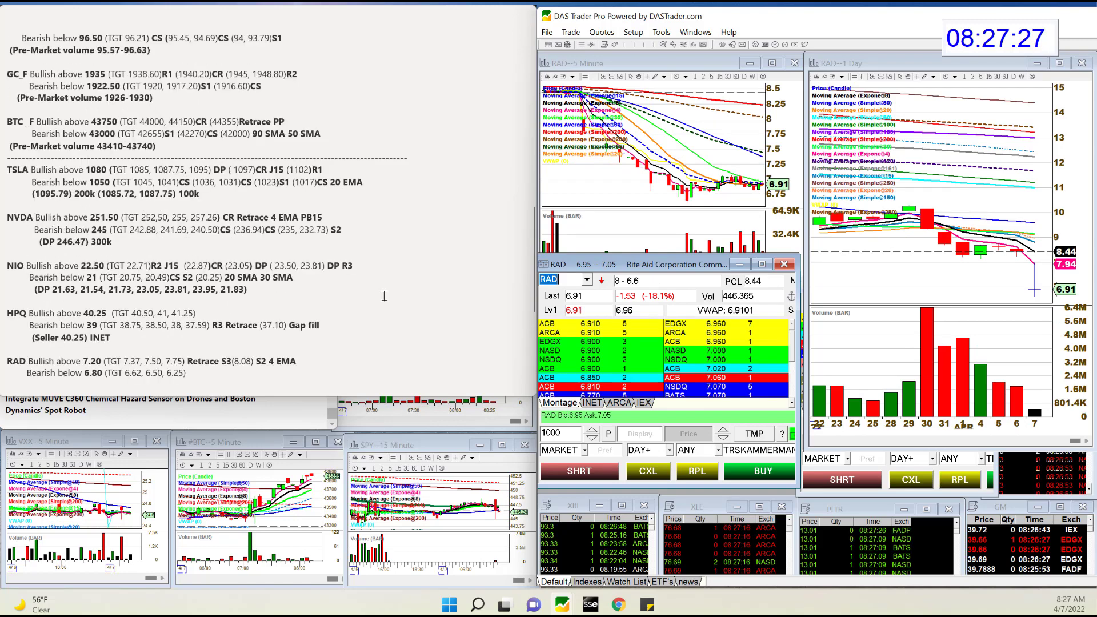